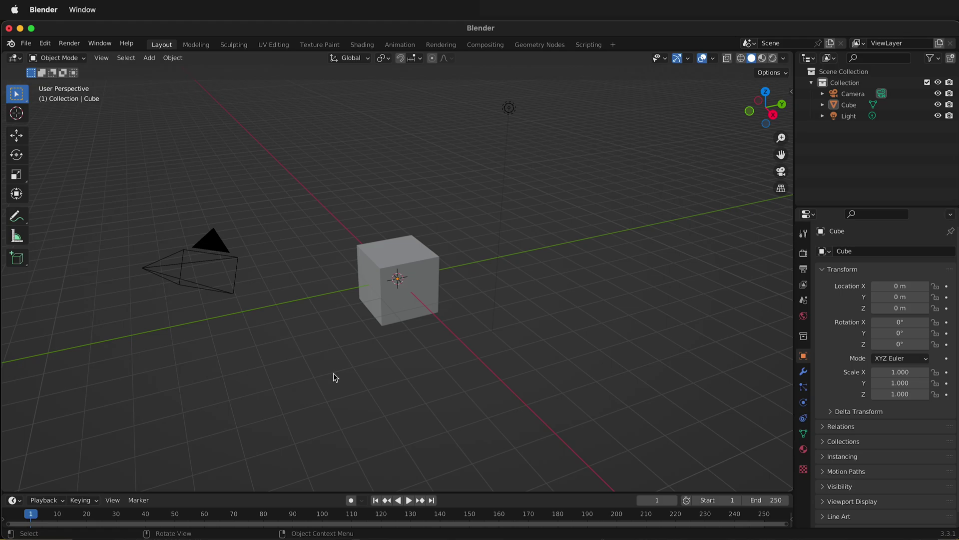
# - Import the SketchUp SEM Room Collada (.dae) file into the scene
pyautogui.click(27, 43)
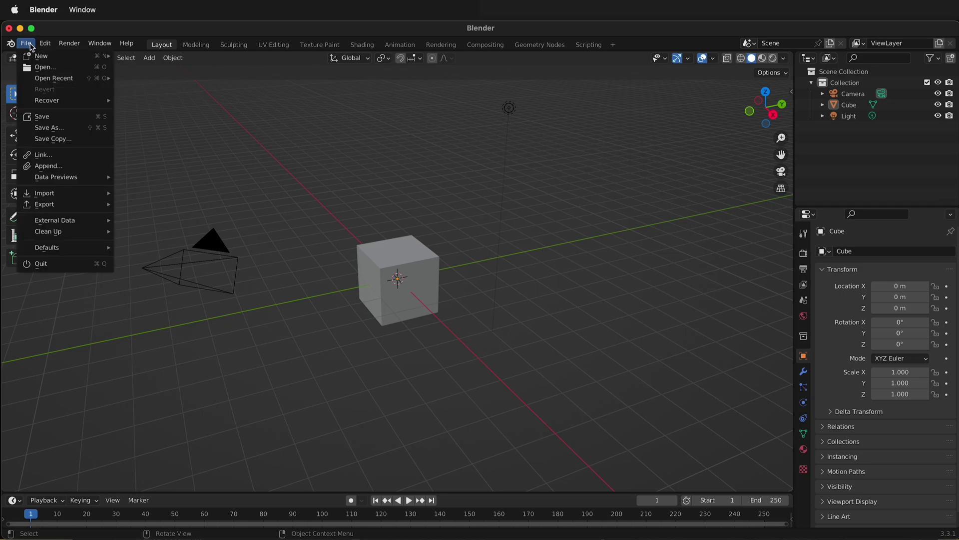
pyautogui.moveTo(44, 194)
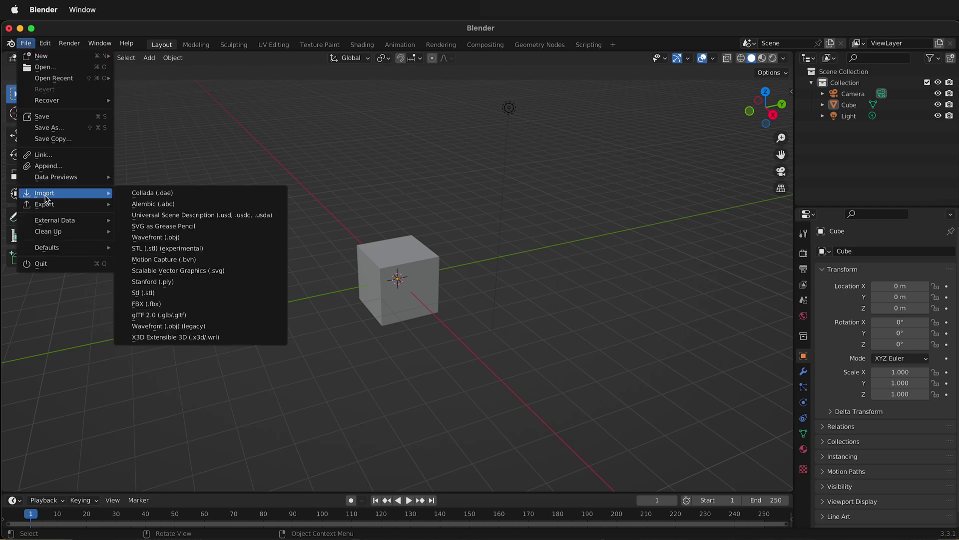
pyautogui.click(166, 196)
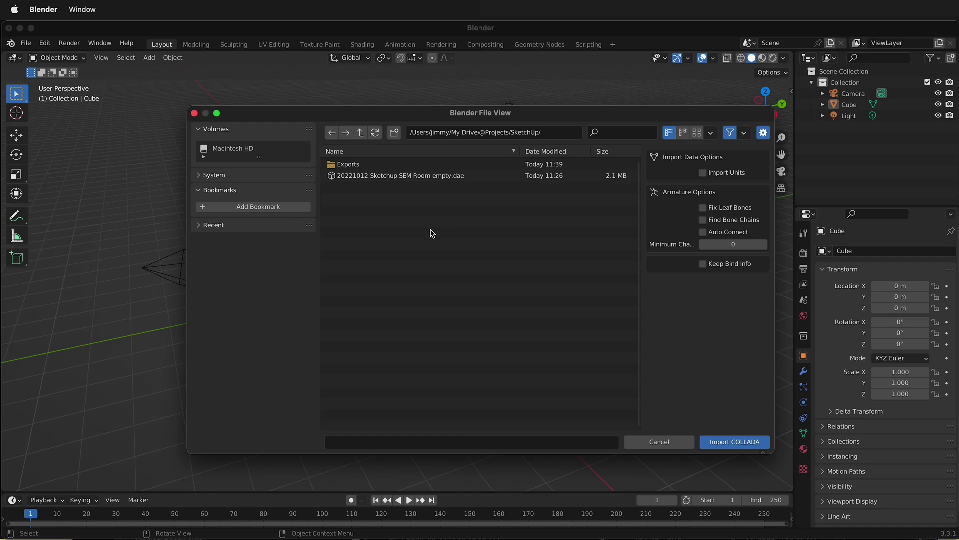
pyautogui.click(389, 175)
pyautogui.click(749, 442)
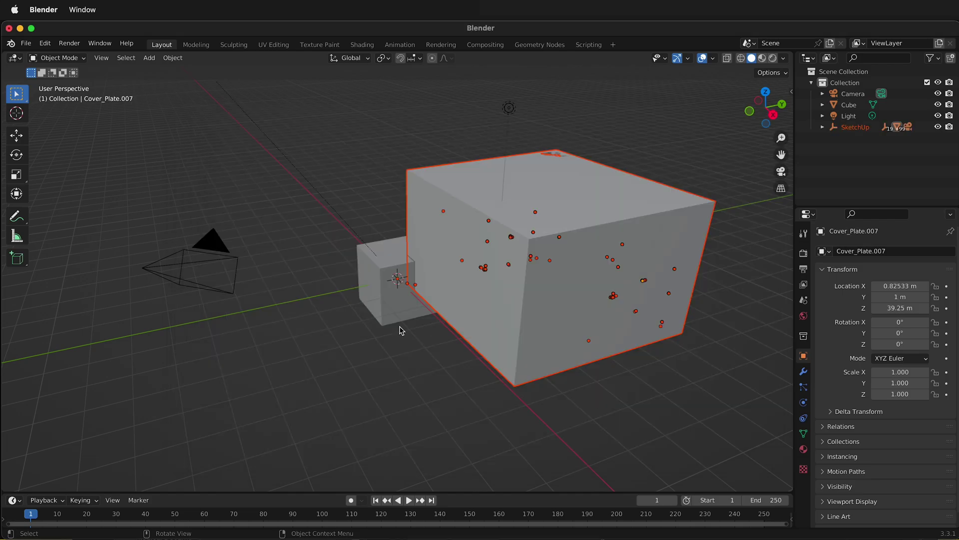
pyautogui.moveTo(632, 290); pyautogui.dragTo(494, 278, button='middle')
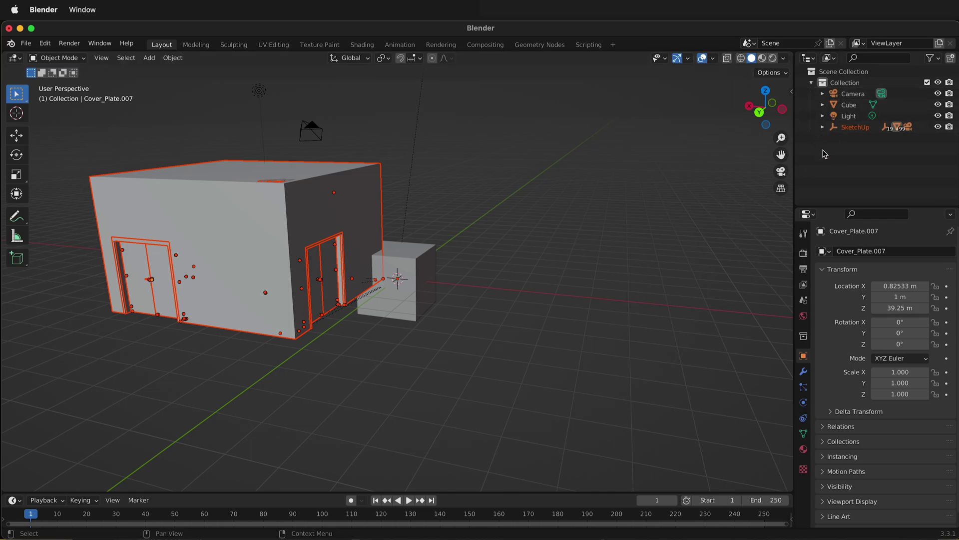
# - Expand the SketchUp empty in the Outliner and select it to view its properties
pyautogui.click(825, 128)
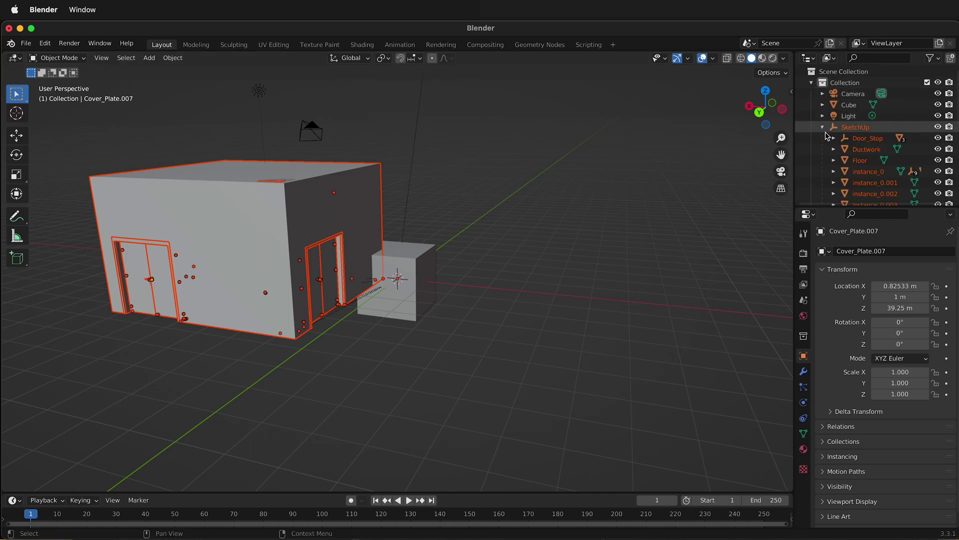
pyautogui.click(855, 127)
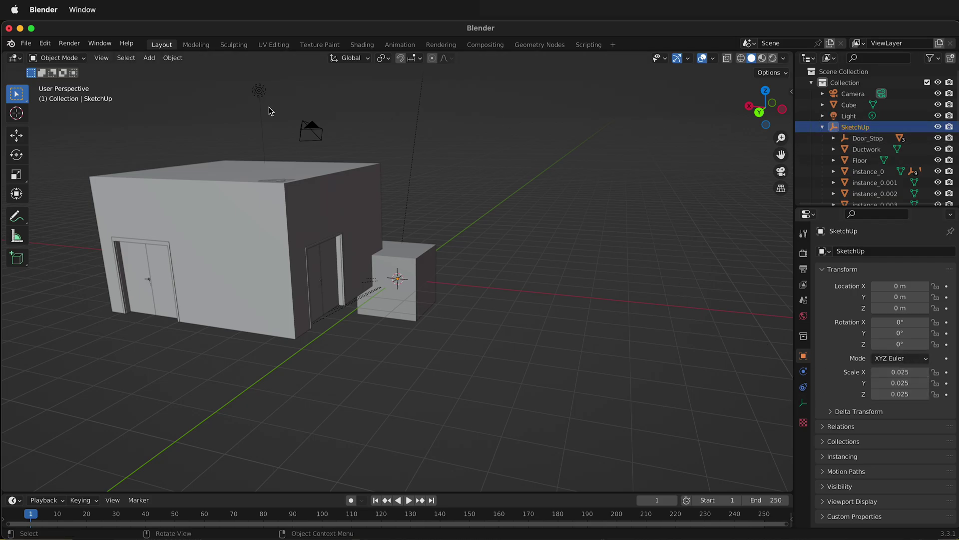
pyautogui.scroll(3, 532, 278)
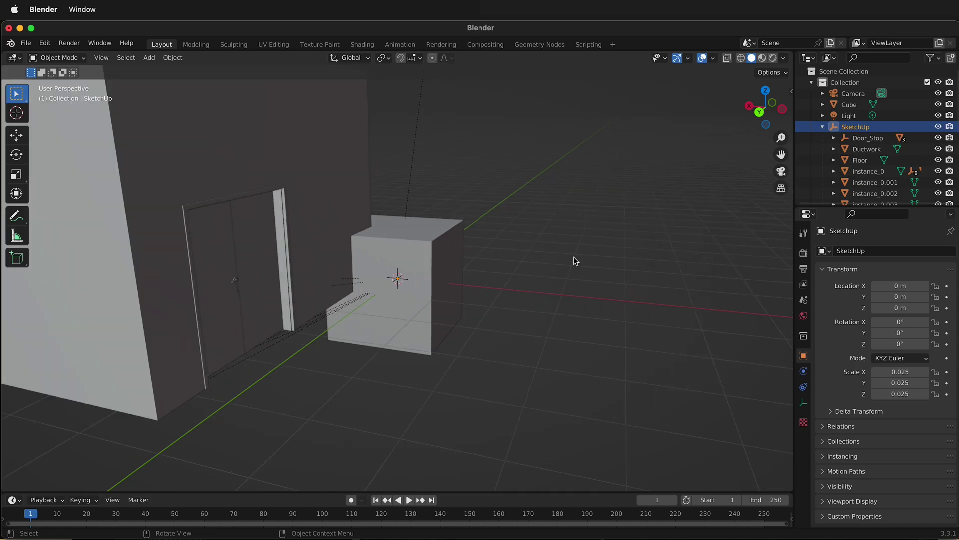
pyautogui.scroll(-5, 479, 247)
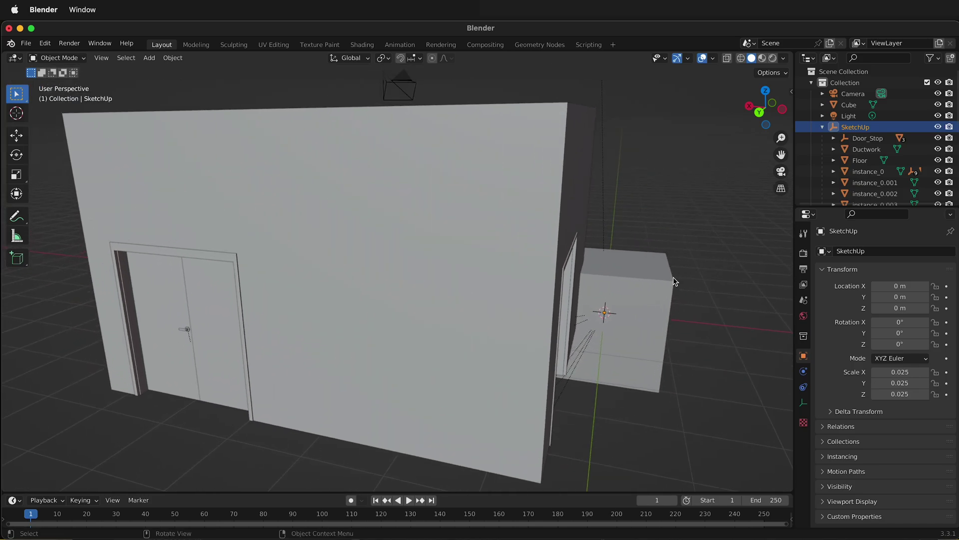
pyautogui.scroll(3, 673, 277)
pyautogui.scroll(-3, 672, 270)
pyautogui.scroll(-2, 673, 284)
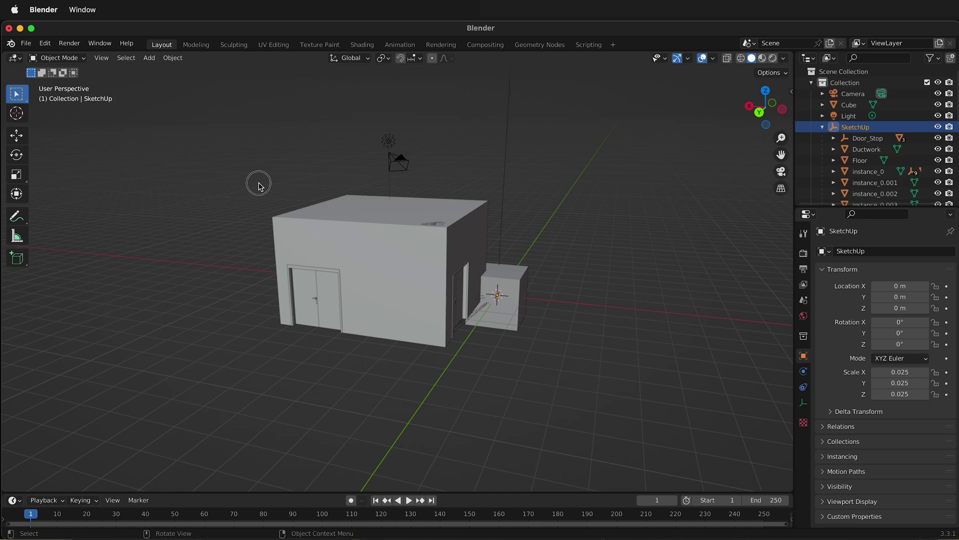
# - Apply scale to the building objects and light, excluding the default cube, then check SketchUp reads 1
pyautogui.moveTo(246, 174); pyautogui.dragTo(597, 395)
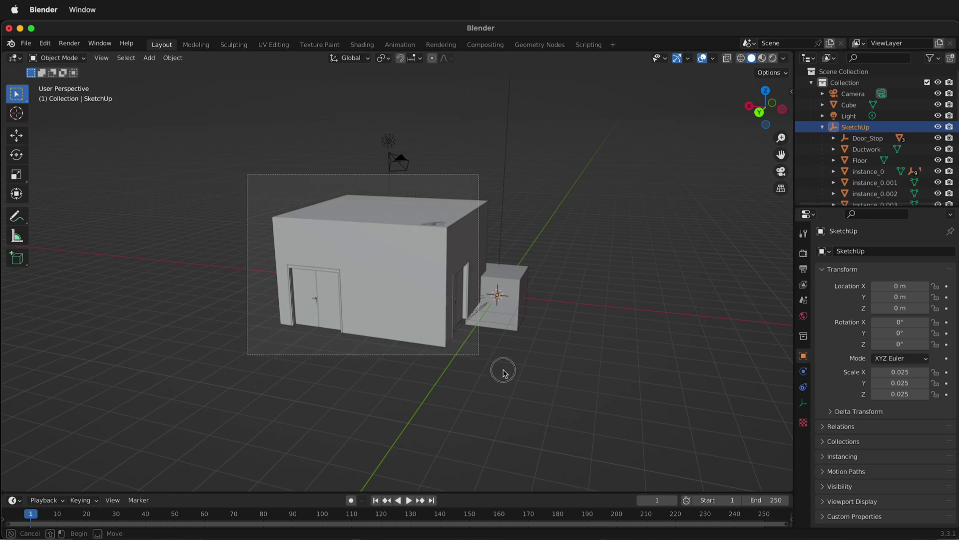
pyautogui.keyDown('shift'); pyautogui.click(511, 291); pyautogui.keyUp('shift')
pyautogui.keyDown('shift'); pyautogui.click(387, 145); pyautogui.keyUp('shift')
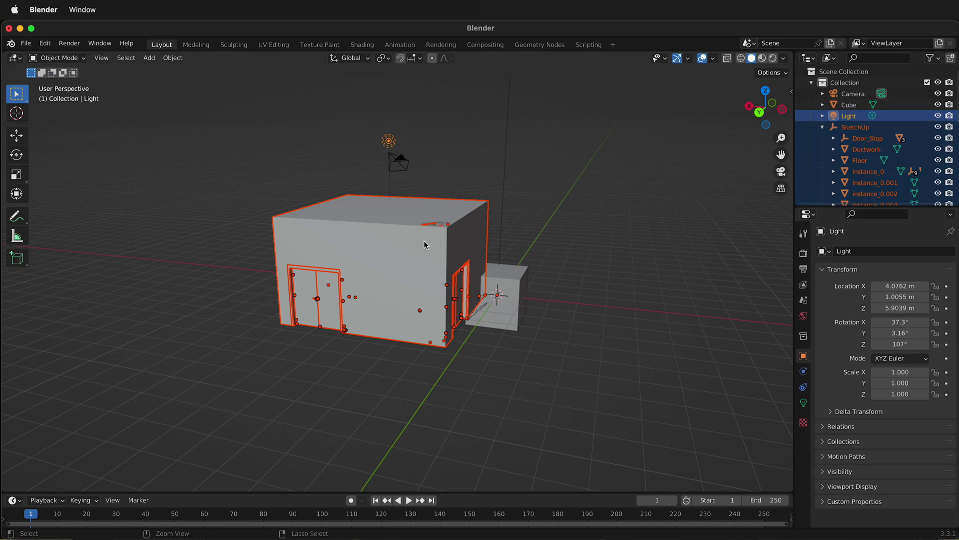
pyautogui.hotkey('ctrl', 'a')
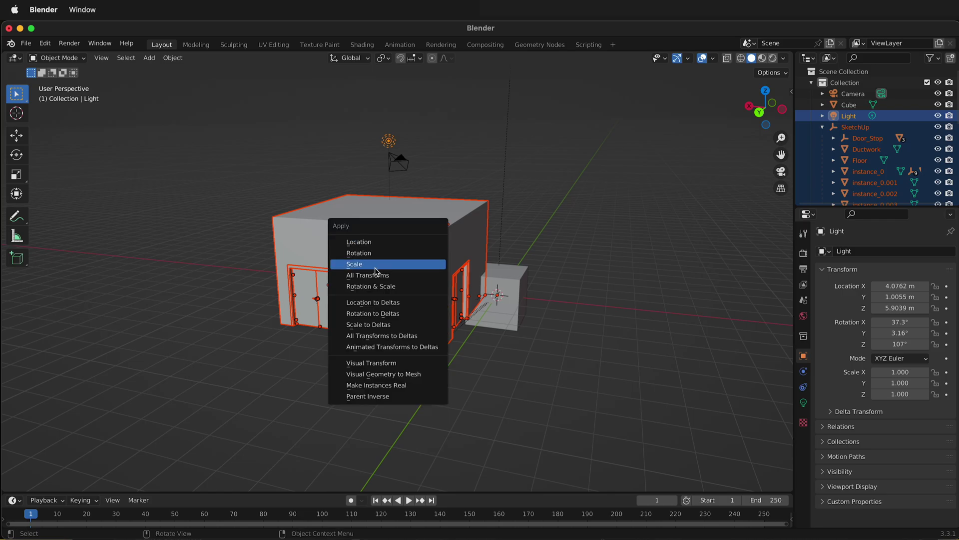
pyautogui.click(396, 264)
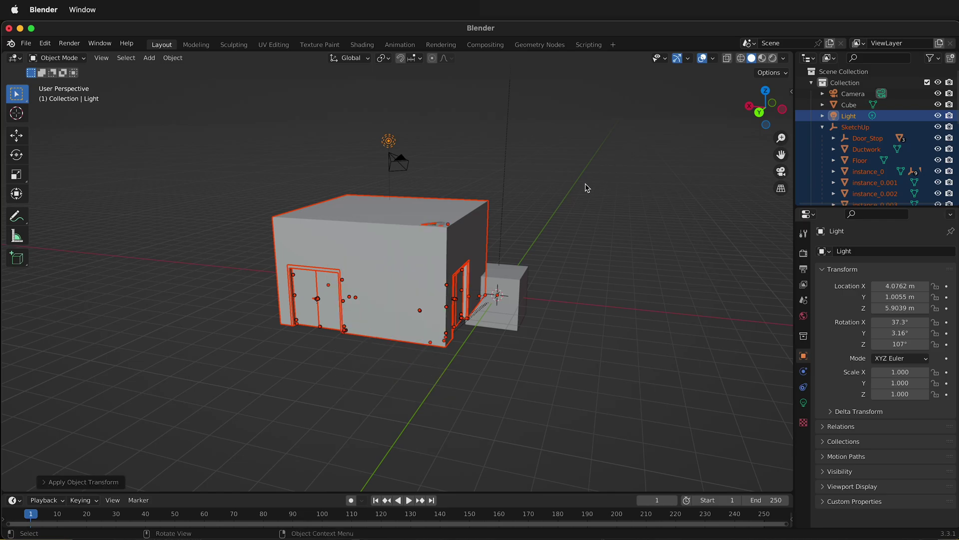
pyautogui.click(658, 149)
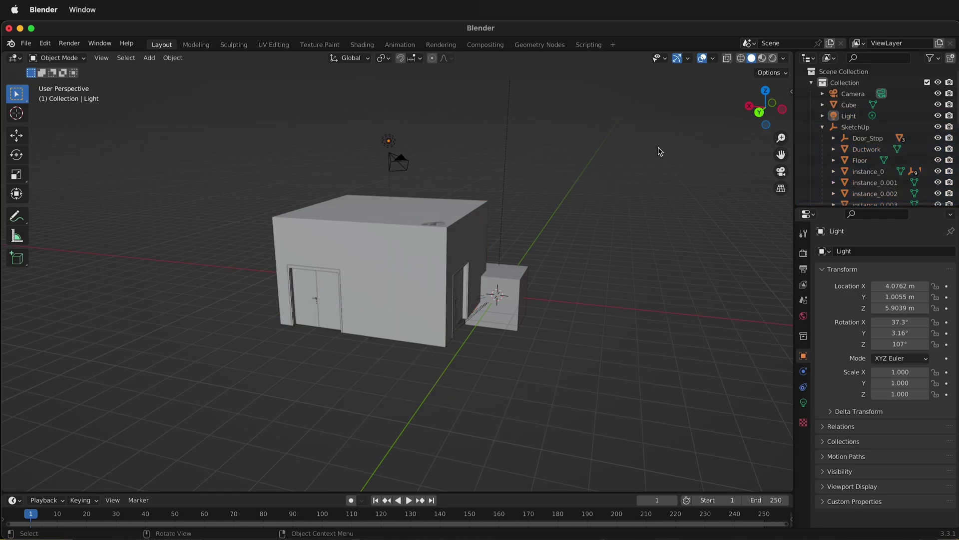
pyautogui.click(834, 129)
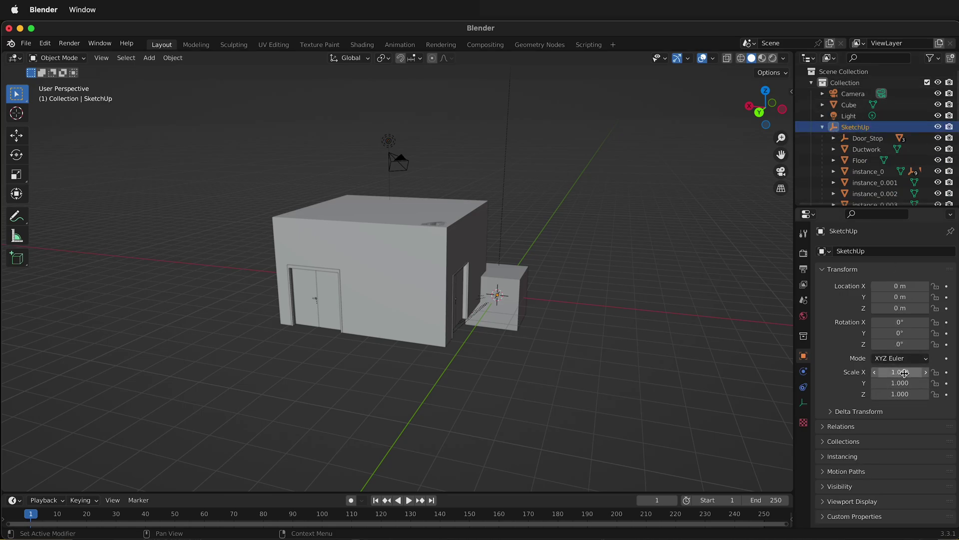
# - Apply location to all building objects, then select Ductwork to confirm its 0 m location
pyautogui.click(844, 140)
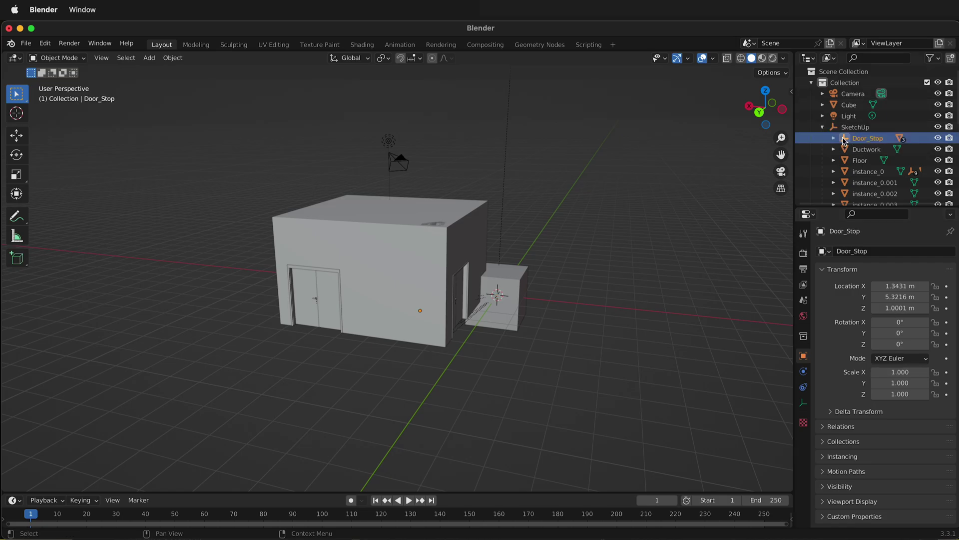
pyautogui.click(547, 331)
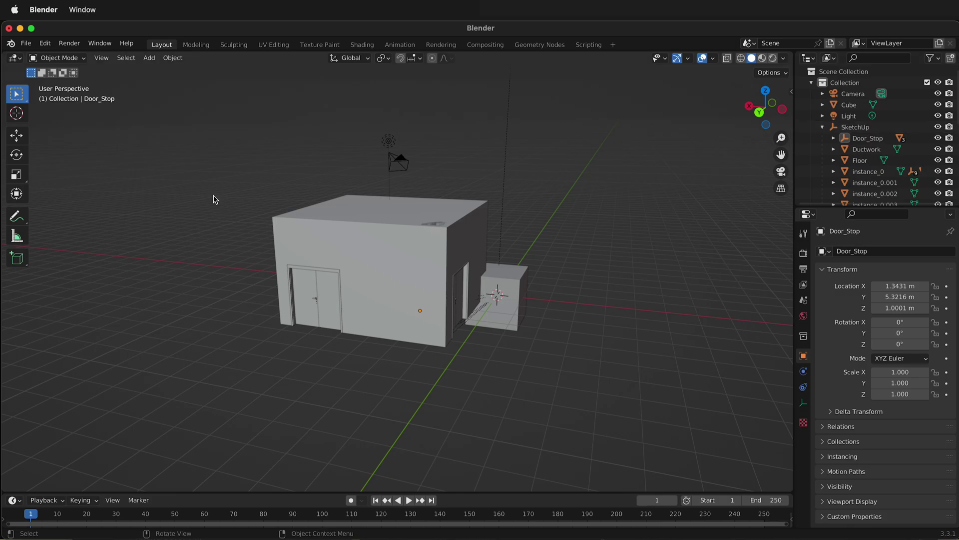
pyautogui.moveTo(215, 197); pyautogui.dragTo(563, 373)
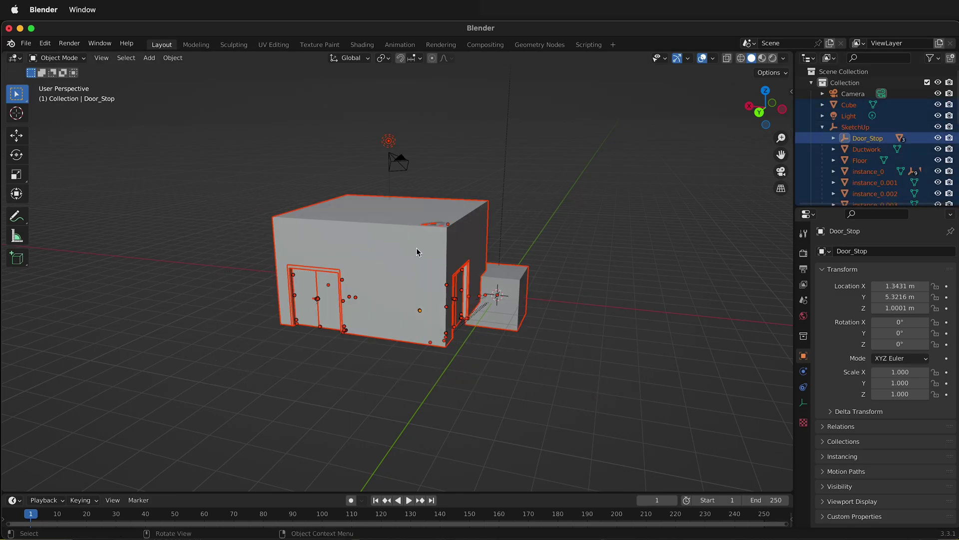
pyautogui.hotkey('ctrl', 'a')
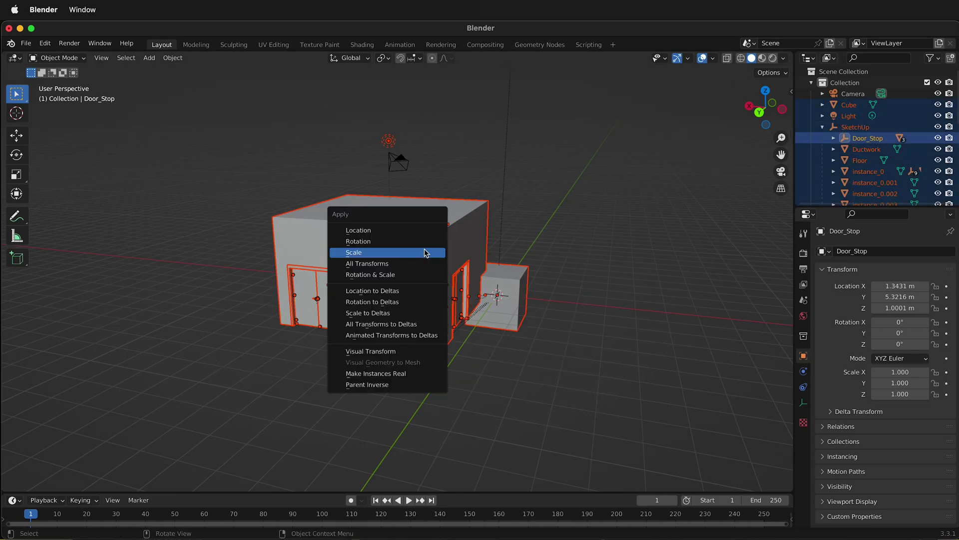
pyautogui.click(407, 231)
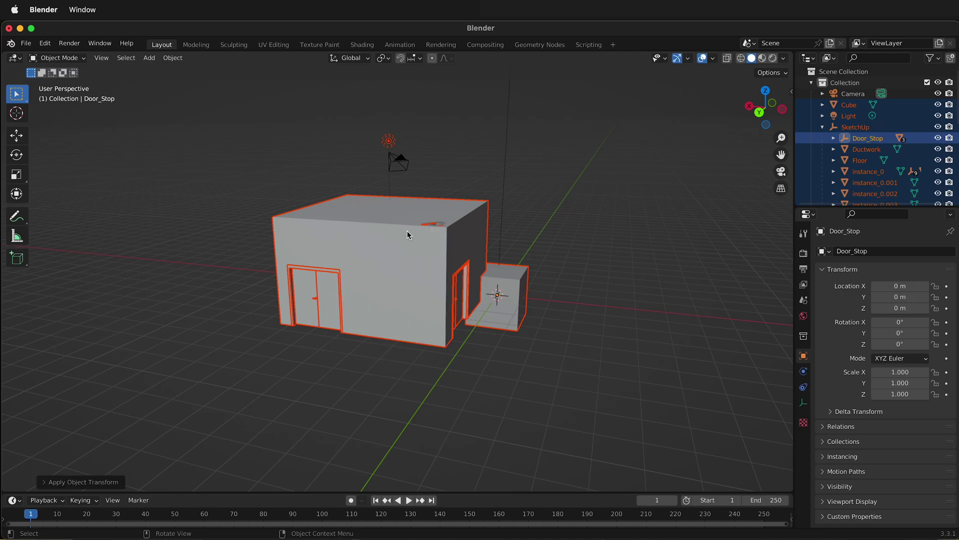
pyautogui.click(520, 259)
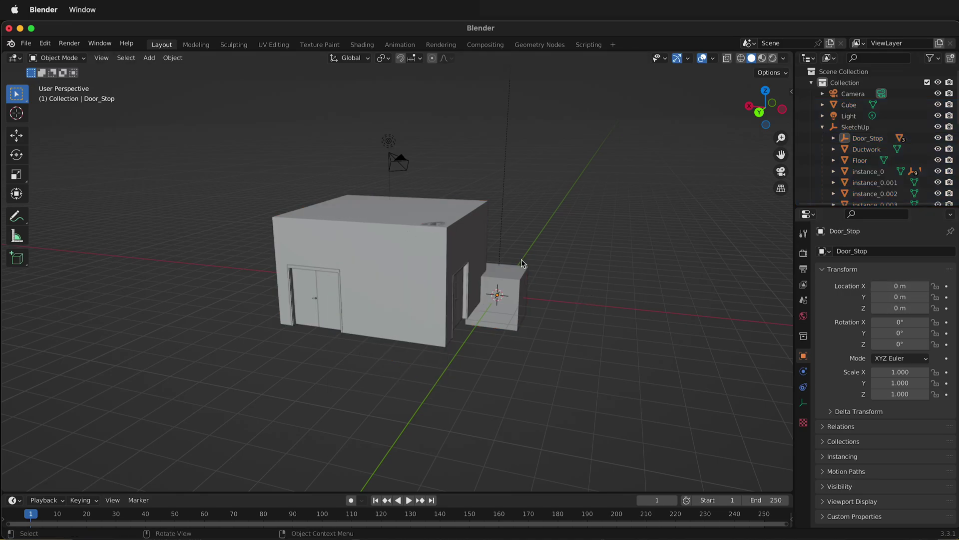
pyautogui.click(865, 149)
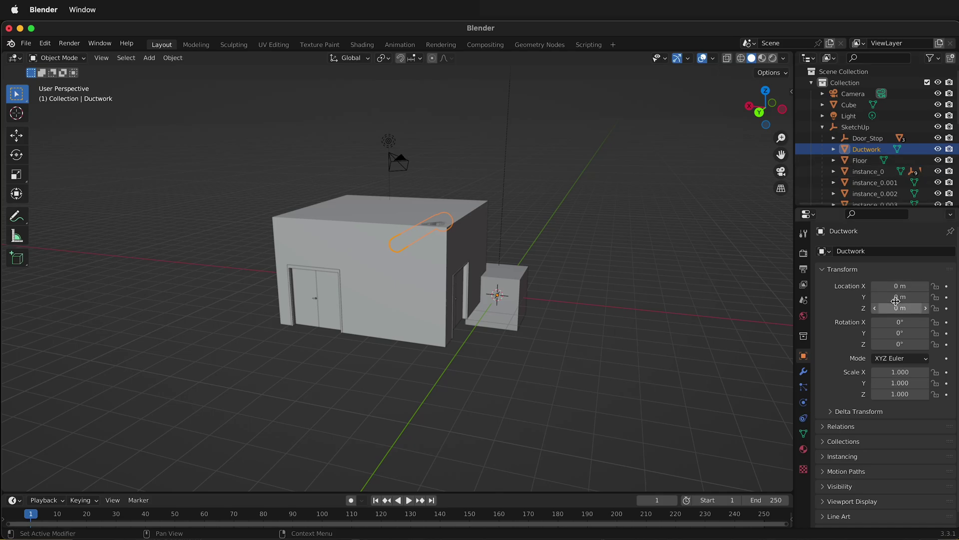
pyautogui.moveTo(606, 268)
pyautogui.mouseDown(button='middle')
pyautogui.moveTo(556, 260)
pyautogui.moveTo(564, 270)
pyautogui.mouseUp(button='middle')
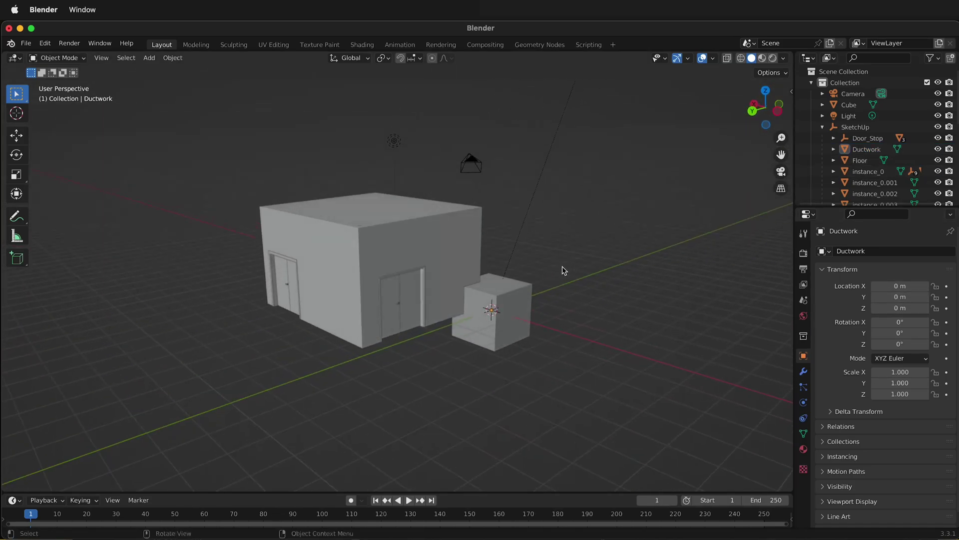
# - Delete the default cube, then orbit around the building and select the Walls object
pyautogui.click(516, 307)
pyautogui.press('x')
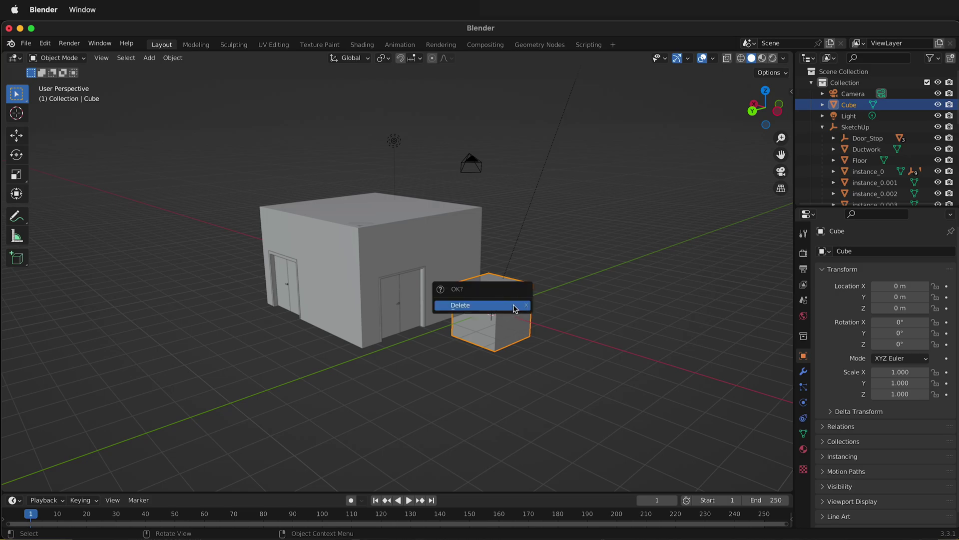
pyautogui.click(514, 307)
pyautogui.moveTo(365, 224)
pyautogui.mouseDown(button='middle')
pyautogui.moveTo(400, 262)
pyautogui.moveTo(499, 269)
pyautogui.moveTo(473, 263)
pyautogui.moveTo(426, 185)
pyautogui.moveTo(395, 214)
pyautogui.moveTo(310, 236)
pyautogui.mouseUp(button='middle')
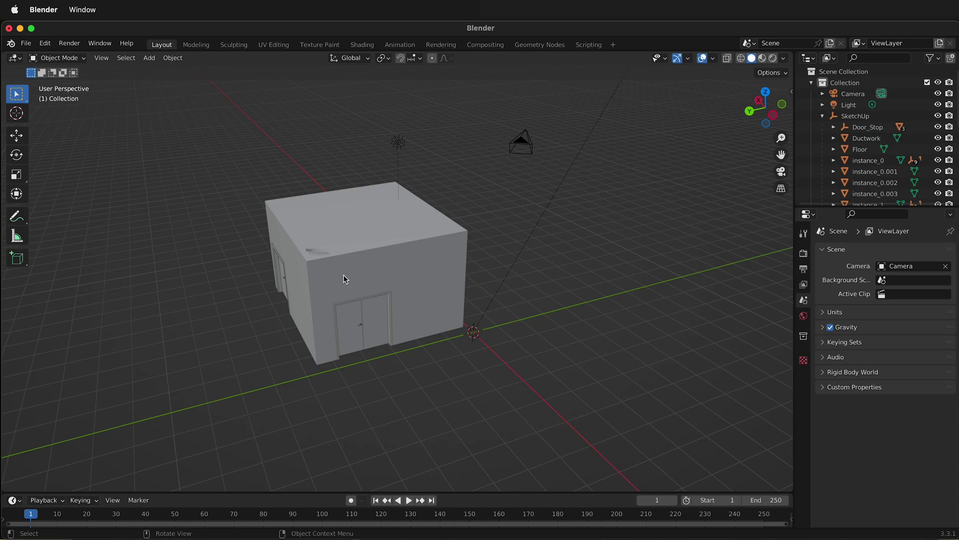
pyautogui.moveTo(318, 267)
pyautogui.mouseDown(button='middle')
pyautogui.moveTo(443, 274)
pyautogui.moveTo(407, 236)
pyautogui.mouseUp(button='middle')
pyautogui.click(411, 243)
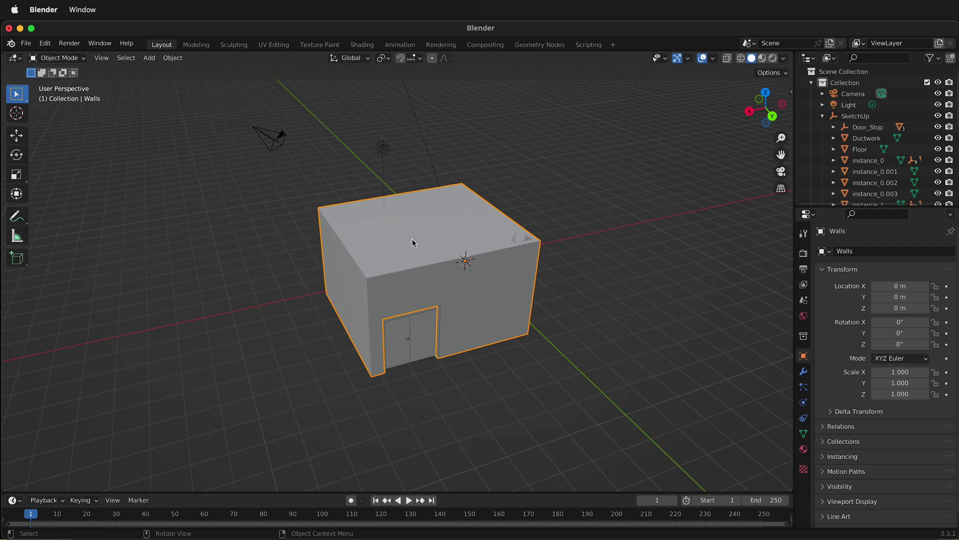
# - In Edit Mode, move the Walls mesh's top face straight up along Z above the room
pyautogui.press('Tab')
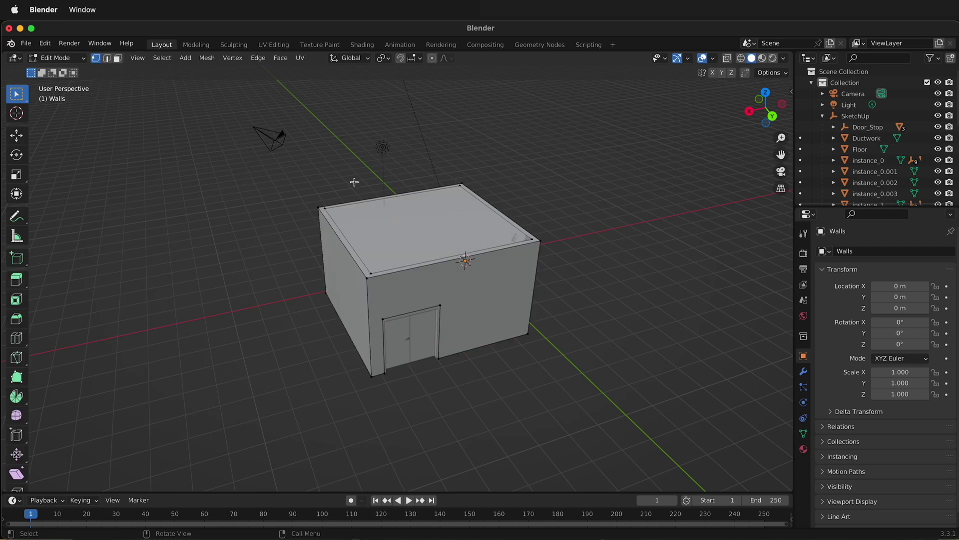
pyautogui.press('3')
pyautogui.click(407, 223)
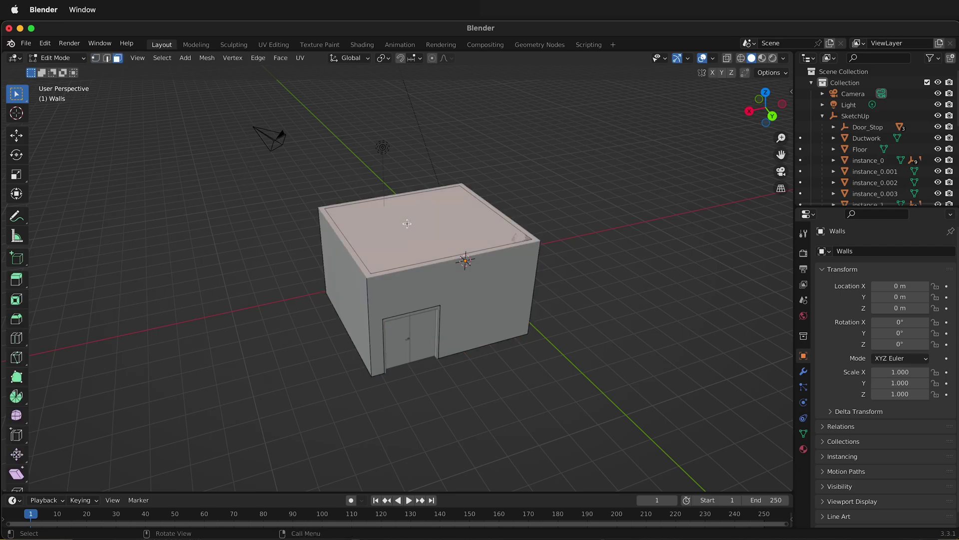
pyautogui.press('g')
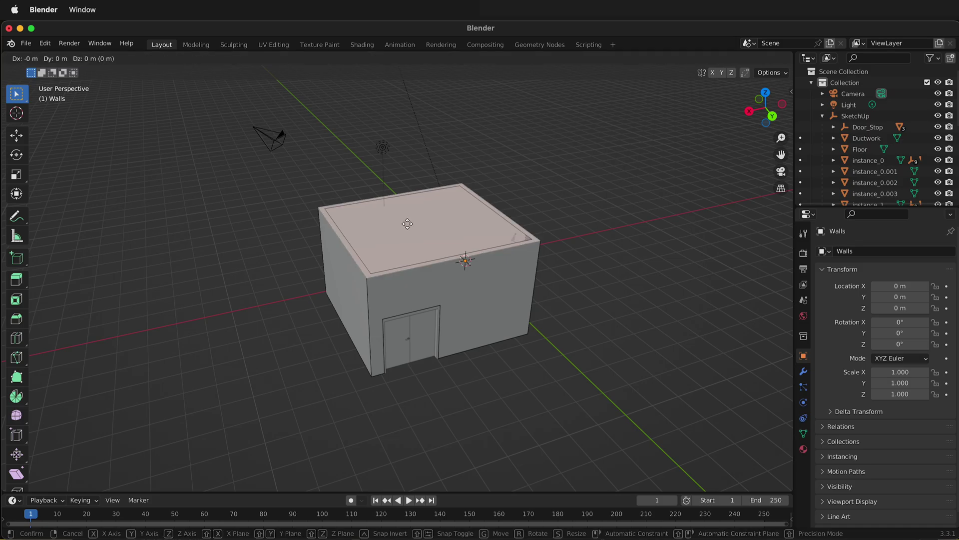
pyautogui.press('z')
pyautogui.click(417, 120)
pyautogui.moveTo(416, 120); pyautogui.dragTo(515, 204, button='middle')
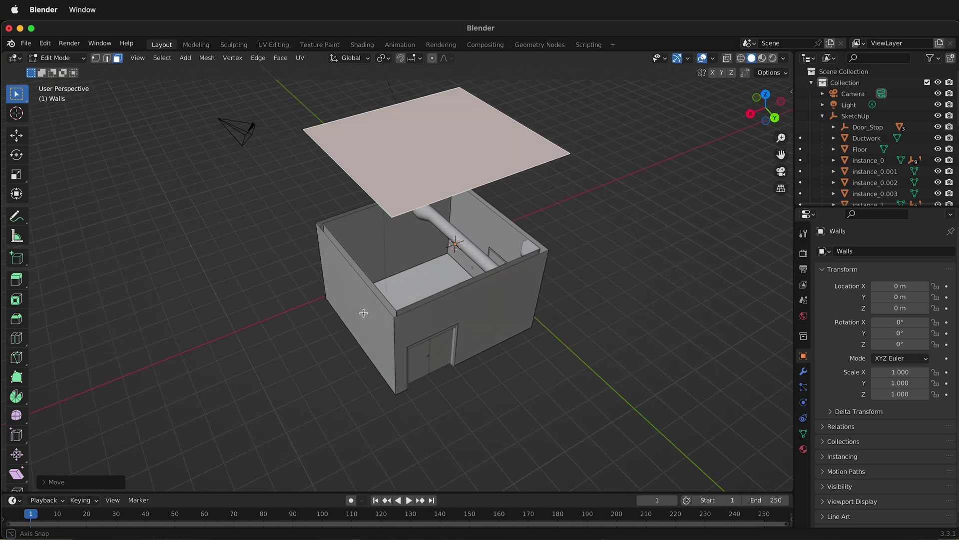
pyautogui.scroll(-3, 514, 204)
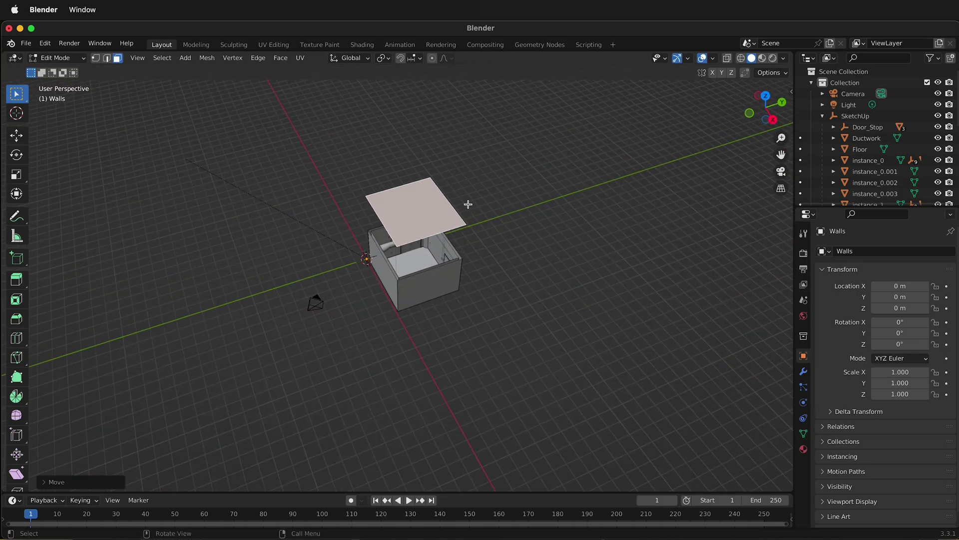
pyautogui.scroll(4, 467, 206)
pyautogui.scroll(4, 538, 198)
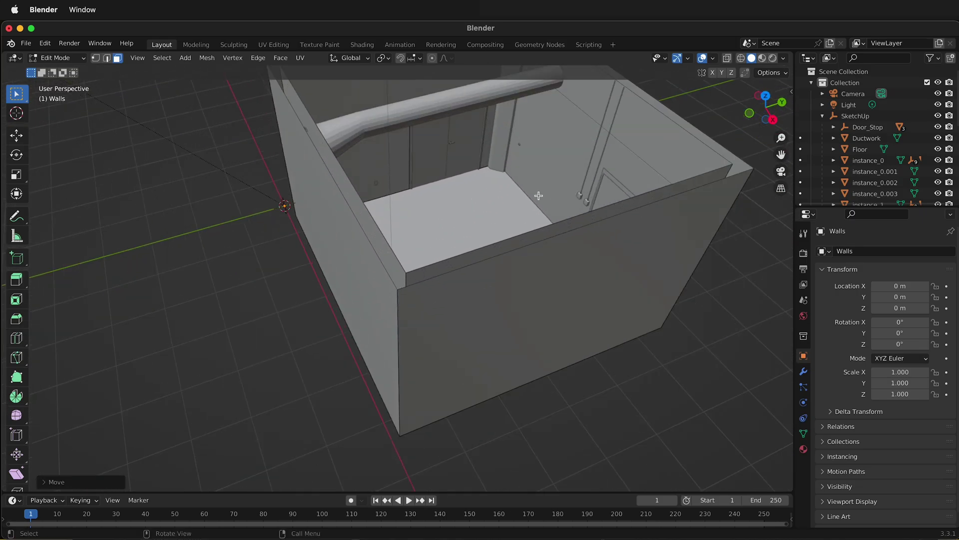
# - Back in Object Mode, select the light switch box, then its conduit, then the switch again
pyautogui.press('Tab')
pyautogui.click(583, 193)
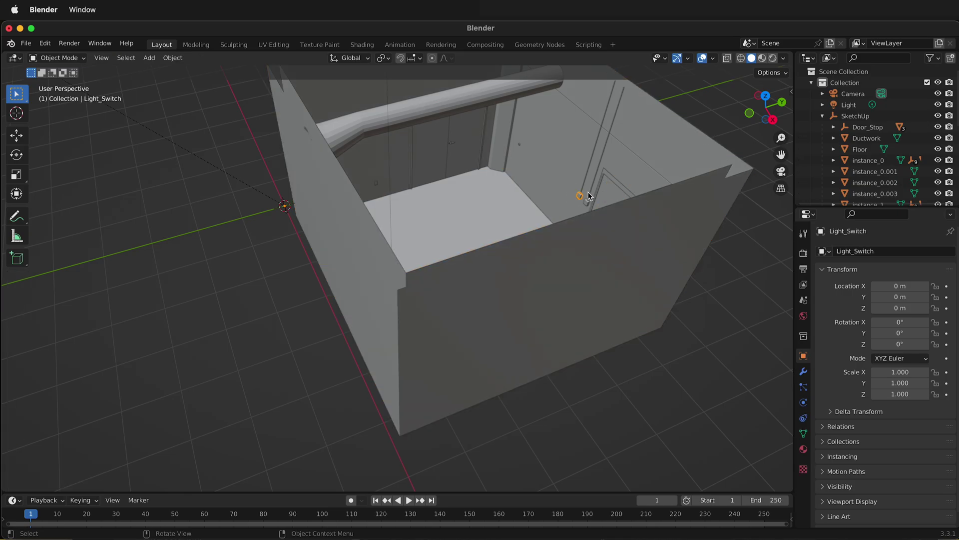
pyautogui.scroll(3, 581, 189)
pyautogui.scroll(2, 598, 171)
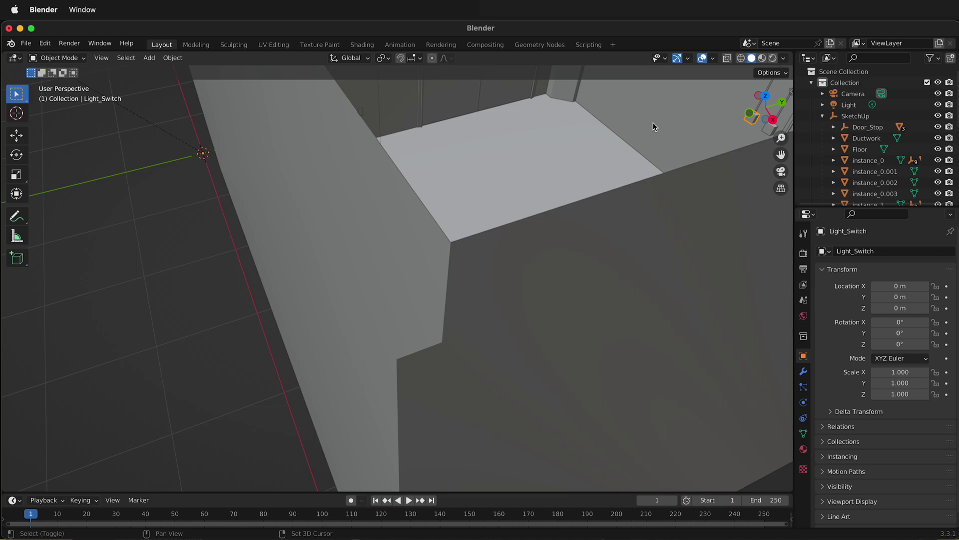
pyautogui.scroll(3, 653, 122)
pyautogui.scroll(2, 474, 221)
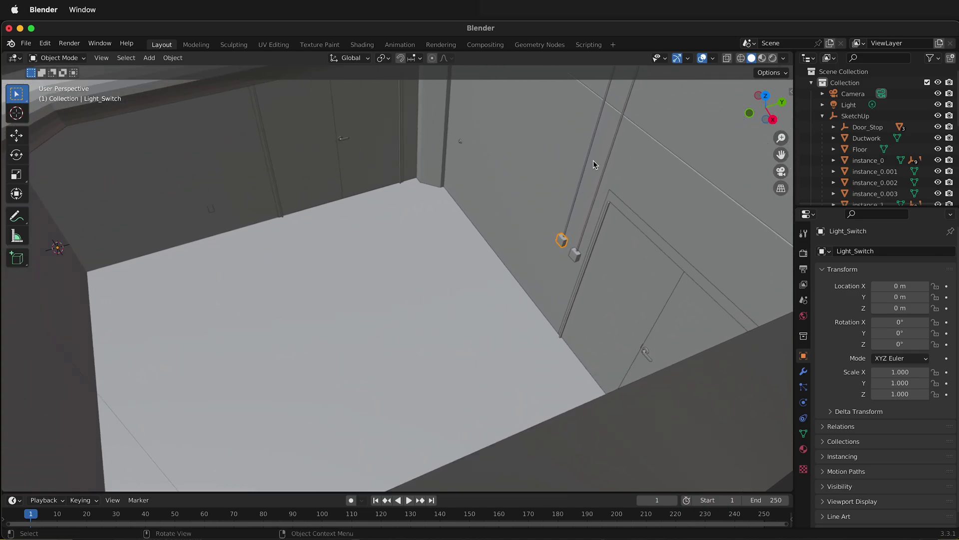
pyautogui.click(570, 236)
pyautogui.click(564, 239)
pyautogui.scroll(-5, 567, 235)
pyautogui.scroll(5, 566, 235)
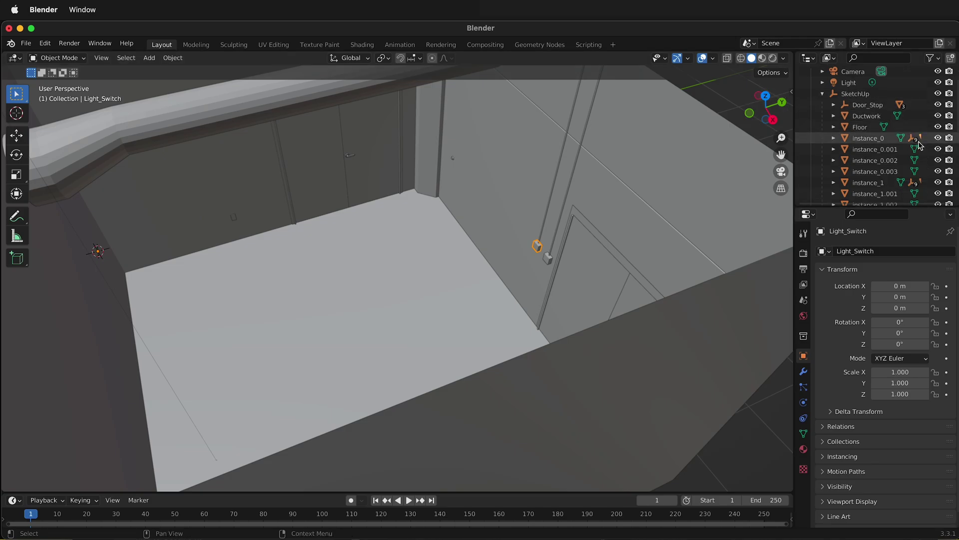
pyautogui.scroll(-4, 869, 169)
pyautogui.scroll(-4, 823, 174)
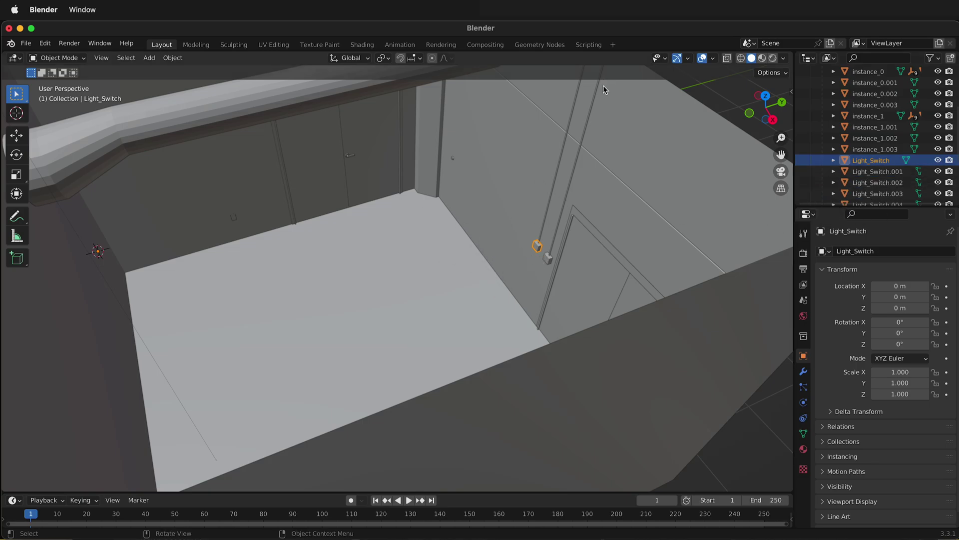
# - Drag Light_Switch.001 and Light_Switch.002 onto Light_Switch in the Outliner and expand its children
pyautogui.click(844, 171)
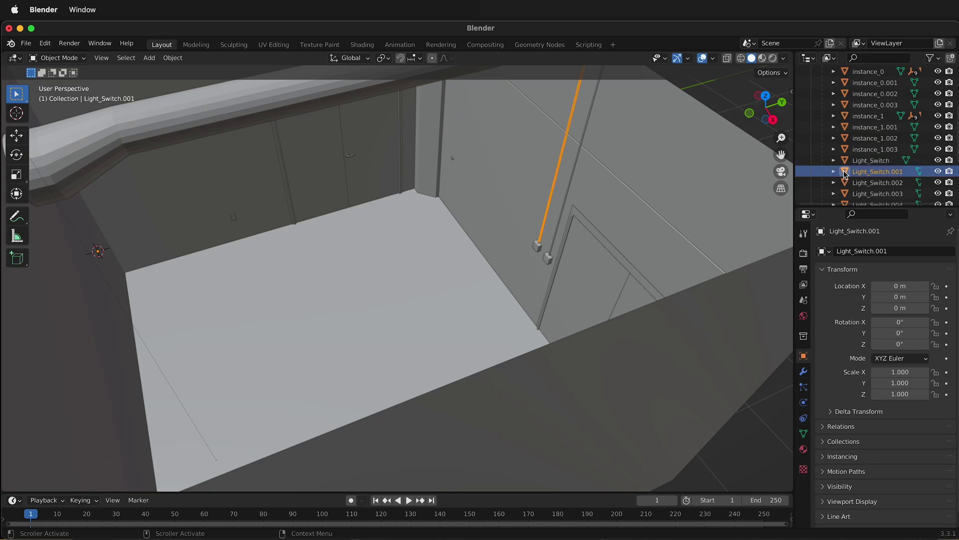
pyautogui.moveTo(843, 170); pyautogui.dragTo(845, 163)
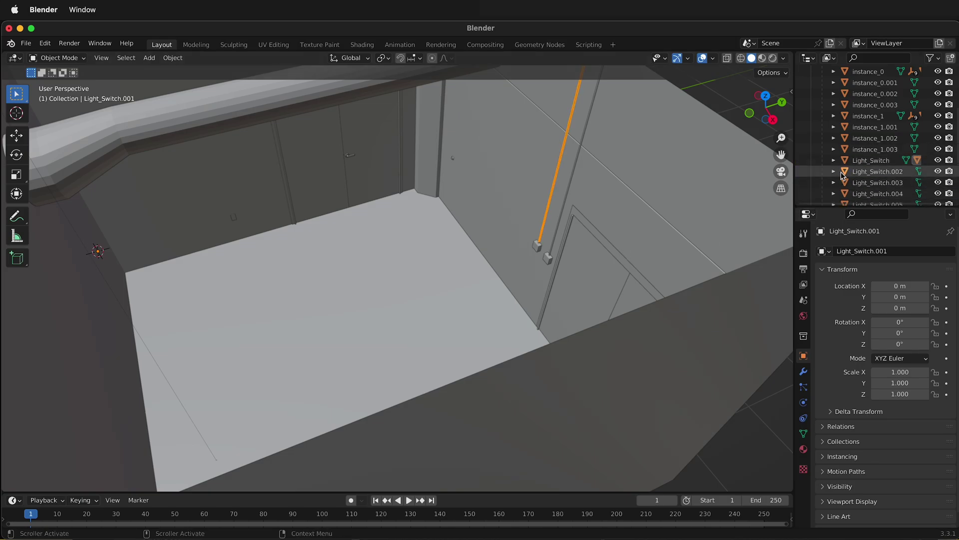
pyautogui.click(844, 174)
pyautogui.moveTo(844, 174); pyautogui.dragTo(845, 163)
pyautogui.click(844, 163)
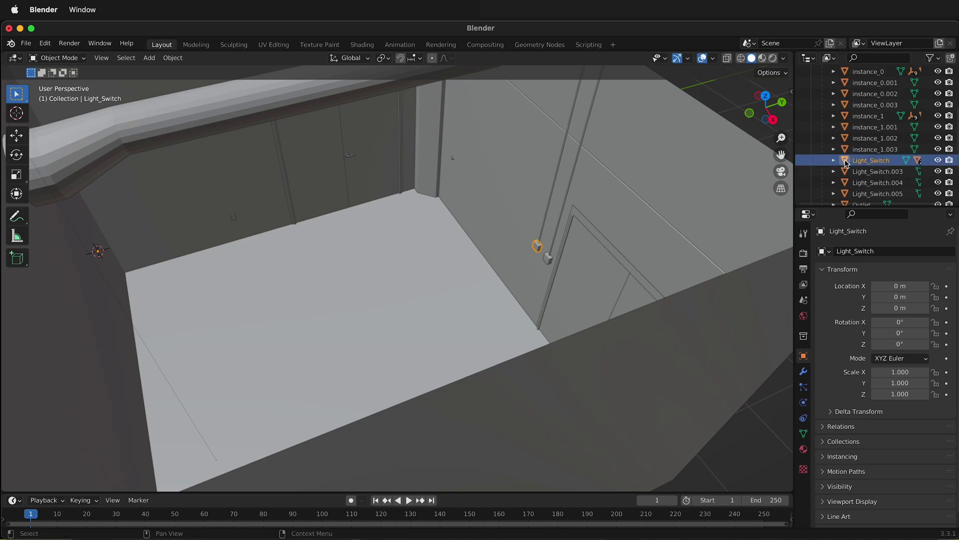
pyautogui.click(833, 161)
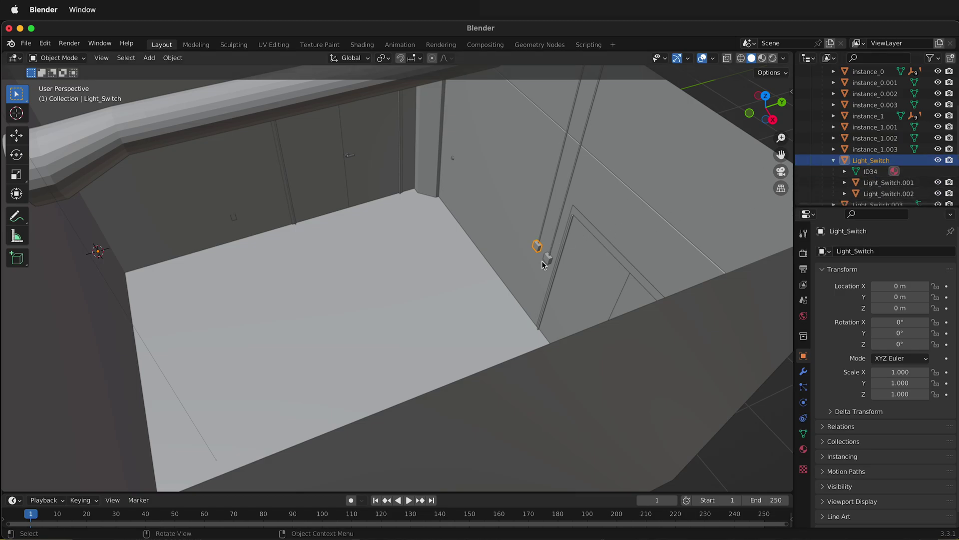
# - Test-move Light_Switch and Light_Switch.003, undo both moves, and collapse Light_Switch's children
pyautogui.press('g')
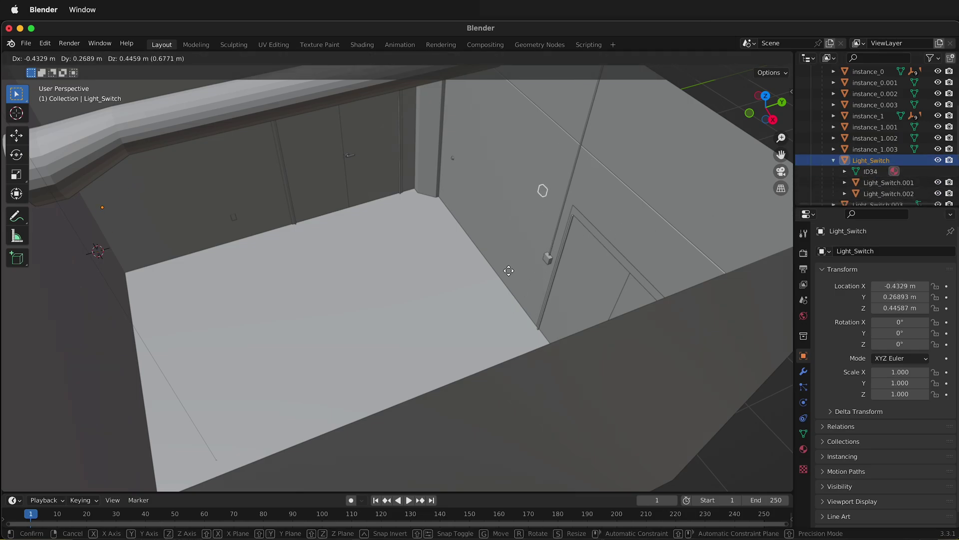
pyautogui.click(464, 318)
pyautogui.hotkey('ctrl', 'z')
pyautogui.click(548, 259)
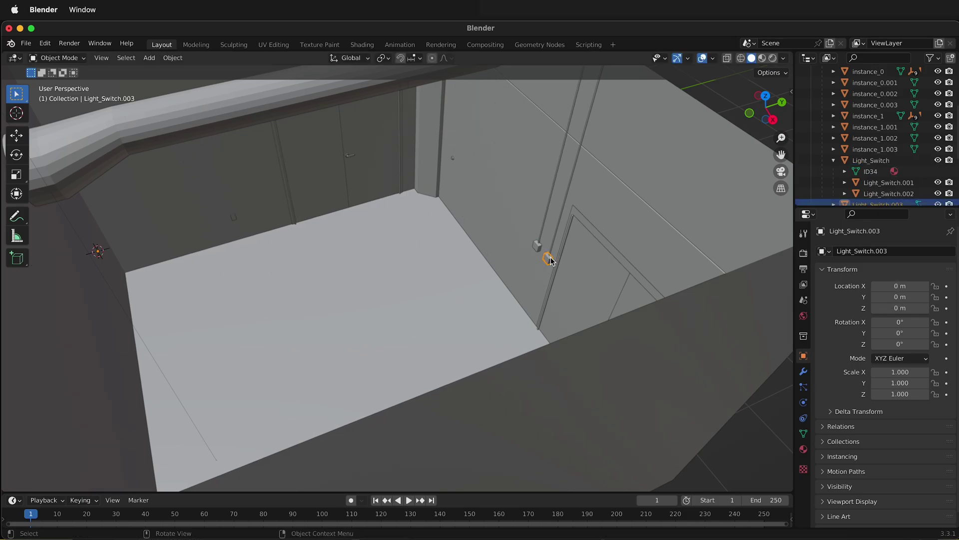
pyautogui.press('g')
pyautogui.click(507, 276)
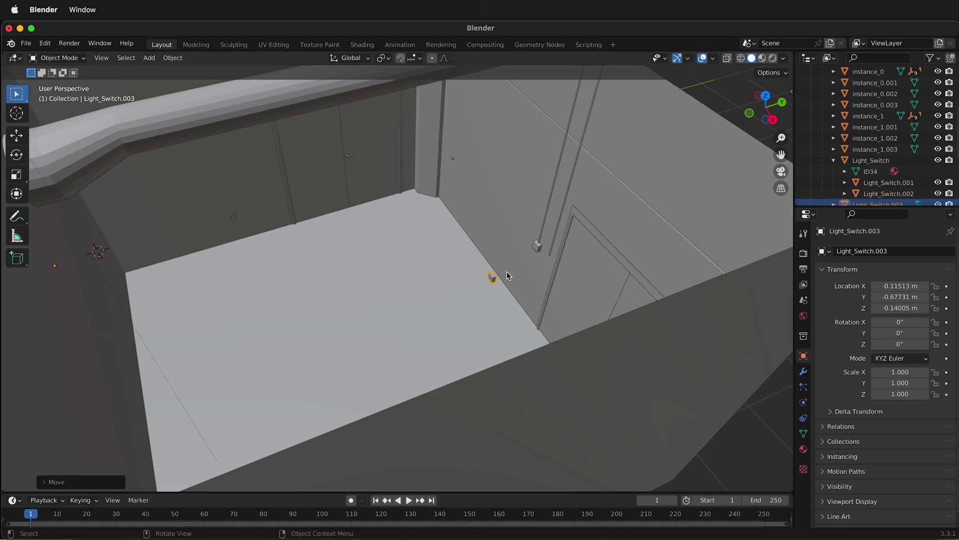
pyautogui.hotkey('ctrl', 'z')
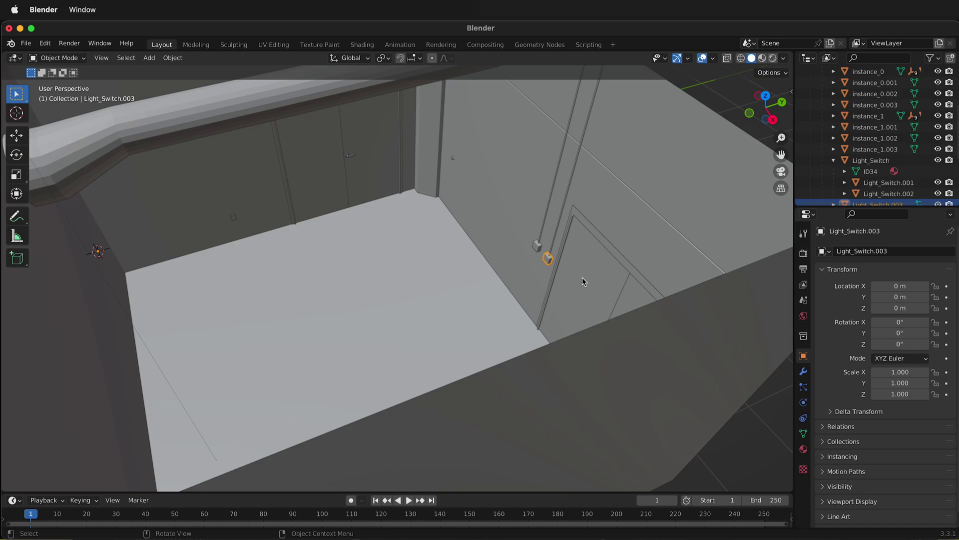
pyautogui.click(835, 162)
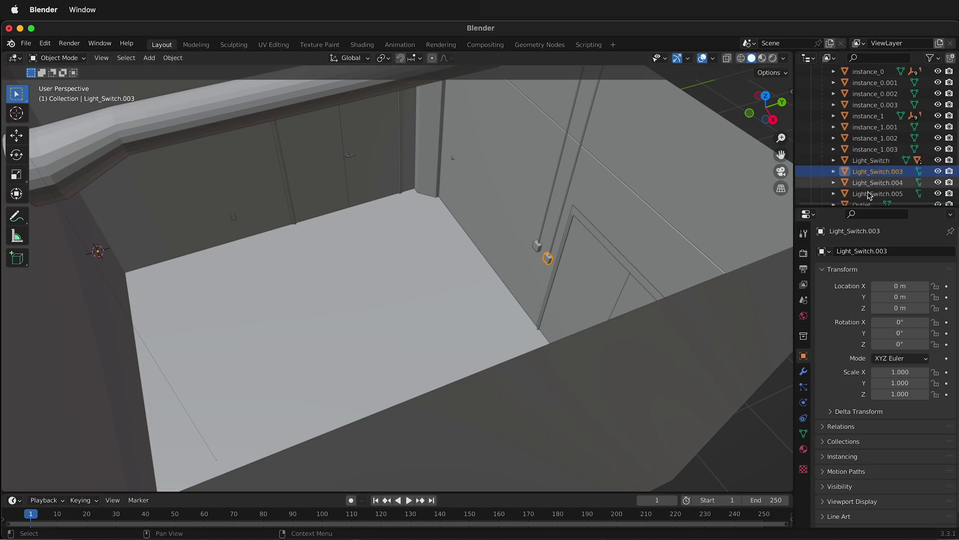
pyautogui.scroll(-6, 627, 300)
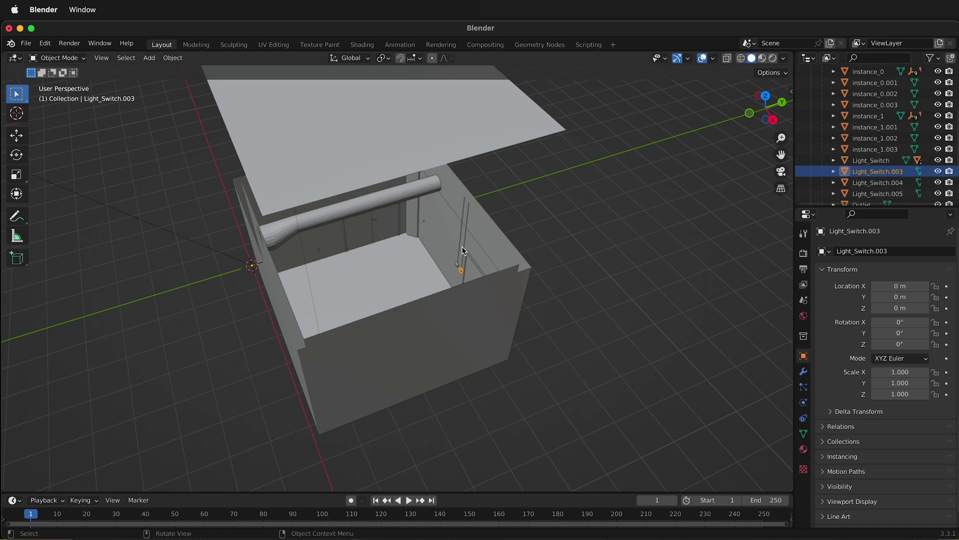
pyautogui.scroll(-1, 899, 187)
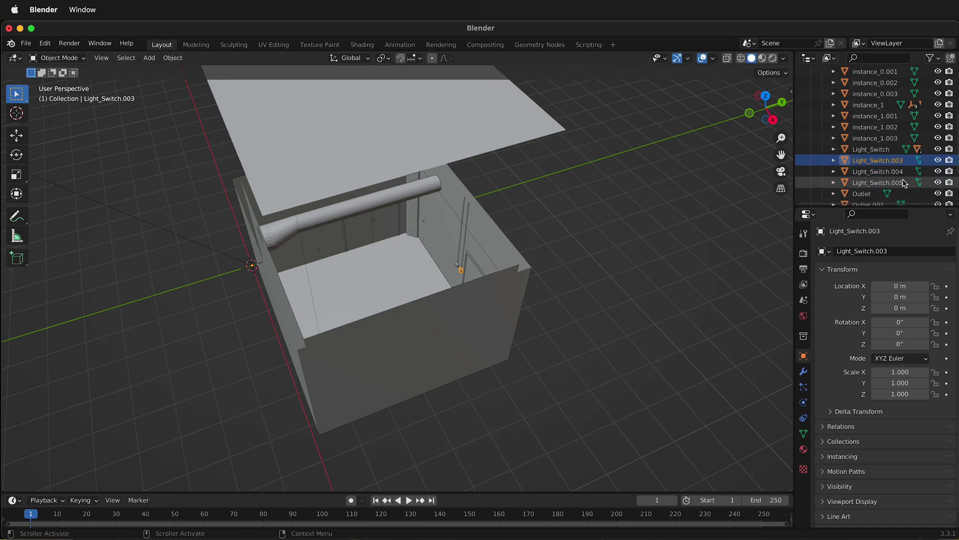
# - Parent Light_Switch.004 and .005 under Light_Switch.003, and delete the imported SketchUp camera
pyautogui.click(846, 172)
pyautogui.keyDown('ctrl'); pyautogui.click(850, 183); pyautogui.keyUp('ctrl')
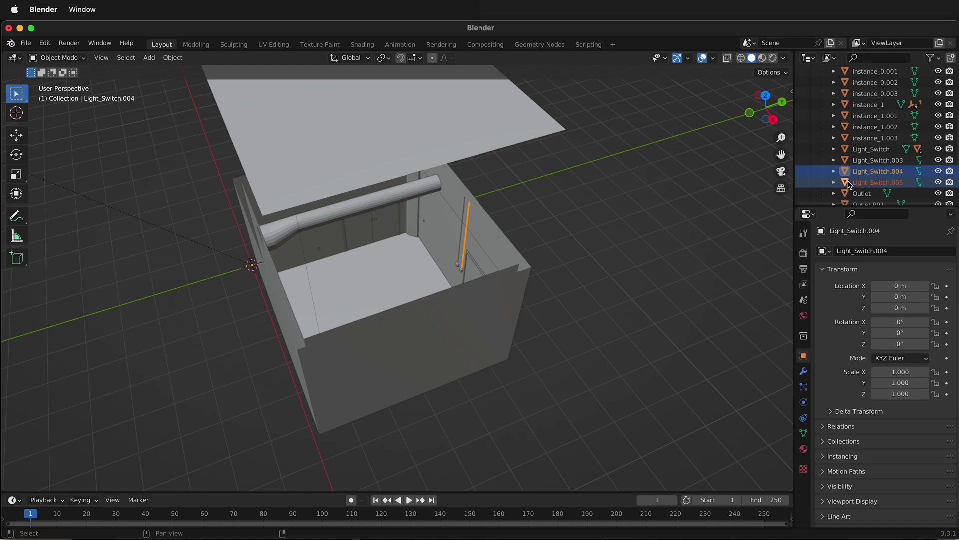
pyautogui.moveTo(845, 172); pyautogui.dragTo(847, 162)
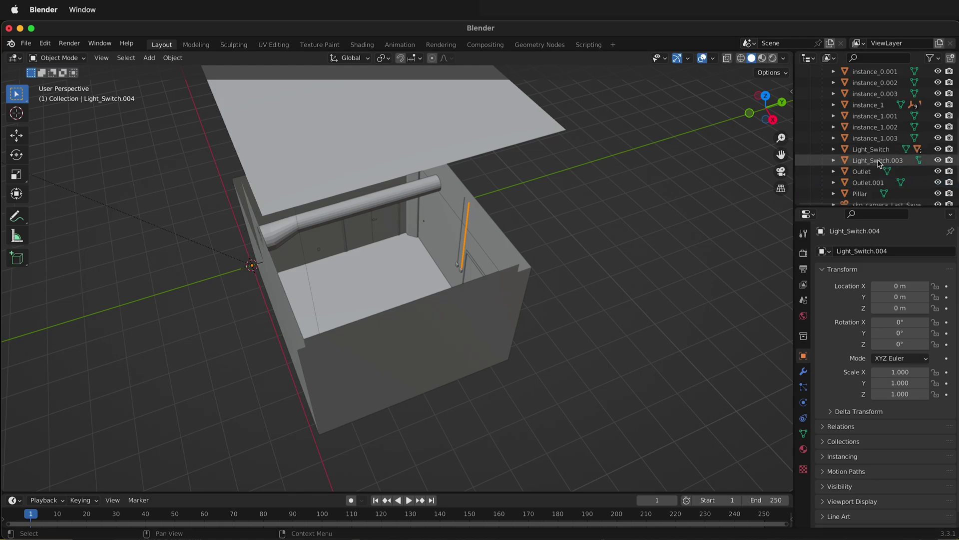
pyautogui.scroll(-2, 877, 169)
pyautogui.scroll(-1, 894, 190)
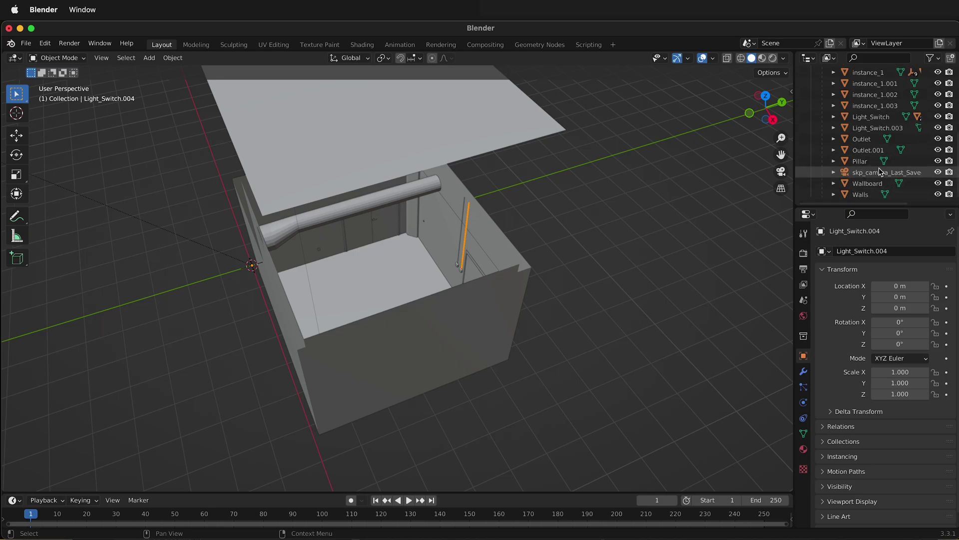
pyautogui.click(883, 175)
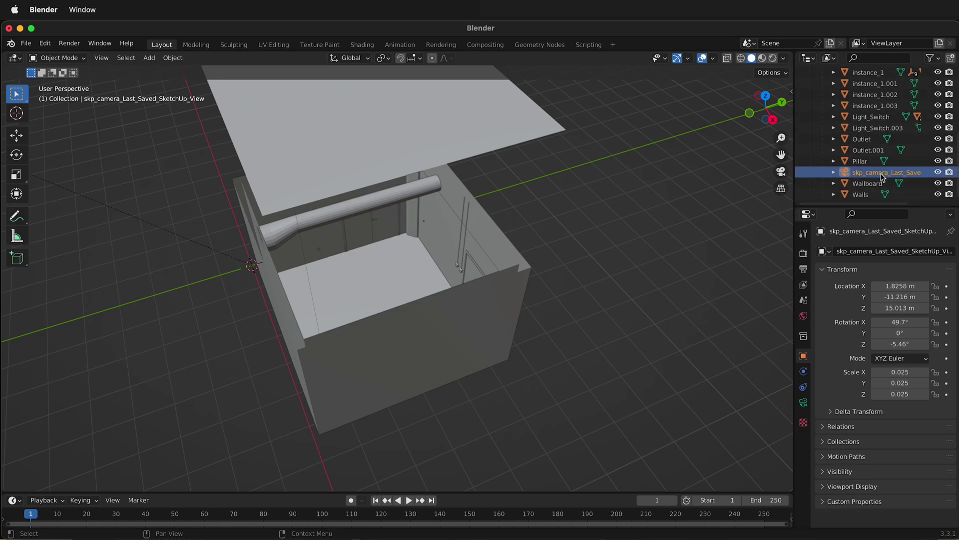
pyautogui.press('Delete')
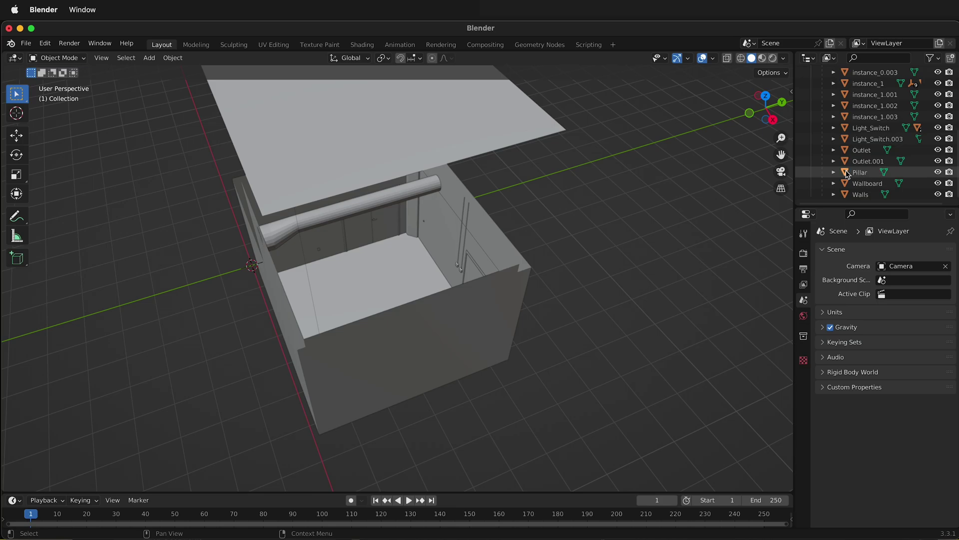
# - Parent Pillar and Door_Stop under the Walls object
pyautogui.moveTo(846, 174); pyautogui.dragTo(852, 195)
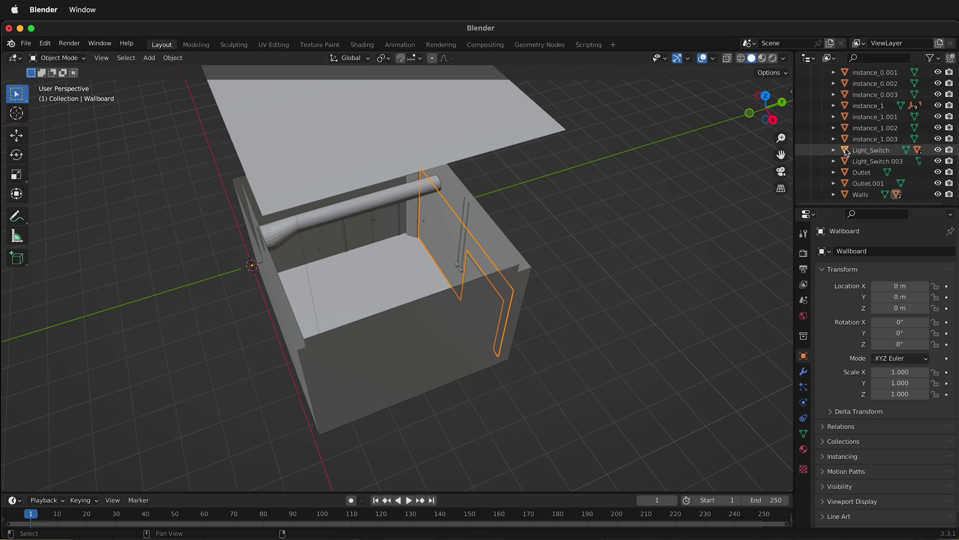
pyautogui.scroll(3, 847, 105)
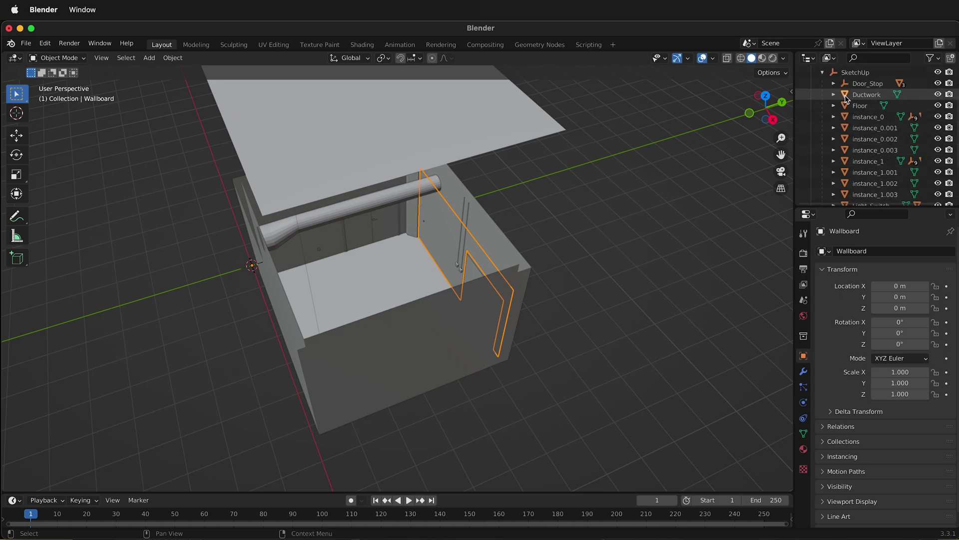
pyautogui.click(846, 85)
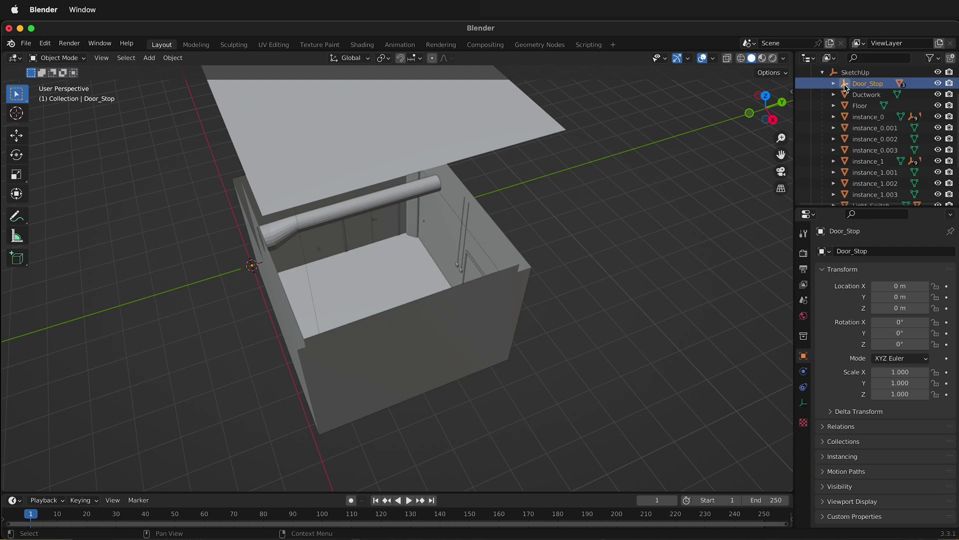
pyautogui.moveTo(845, 85)
pyautogui.mouseDown()
pyautogui.moveTo(863, 197)
pyautogui.moveTo(855, 194)
pyautogui.mouseUp()
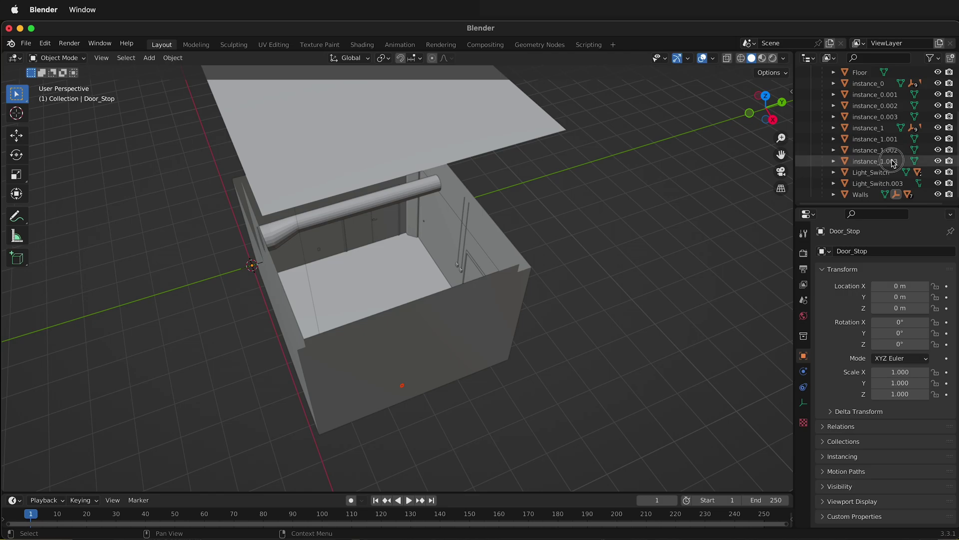
# - Parent instance_0.001 through instance_0.003 under instance_0 in the Outliner
pyautogui.click(845, 161)
pyautogui.moveTo(319, 284); pyautogui.dragTo(470, 285, button='middle')
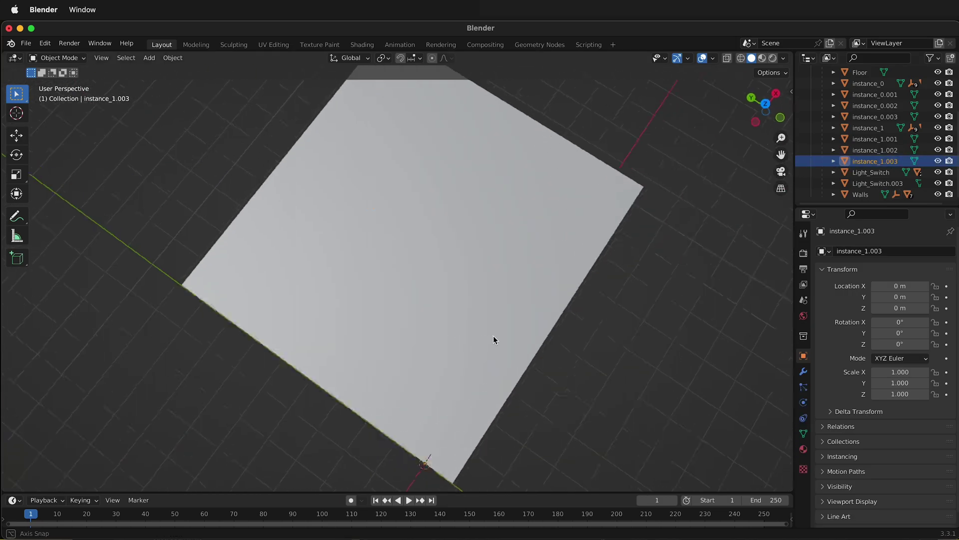
pyautogui.scroll(3, 471, 284)
pyautogui.scroll(4, 390, 242)
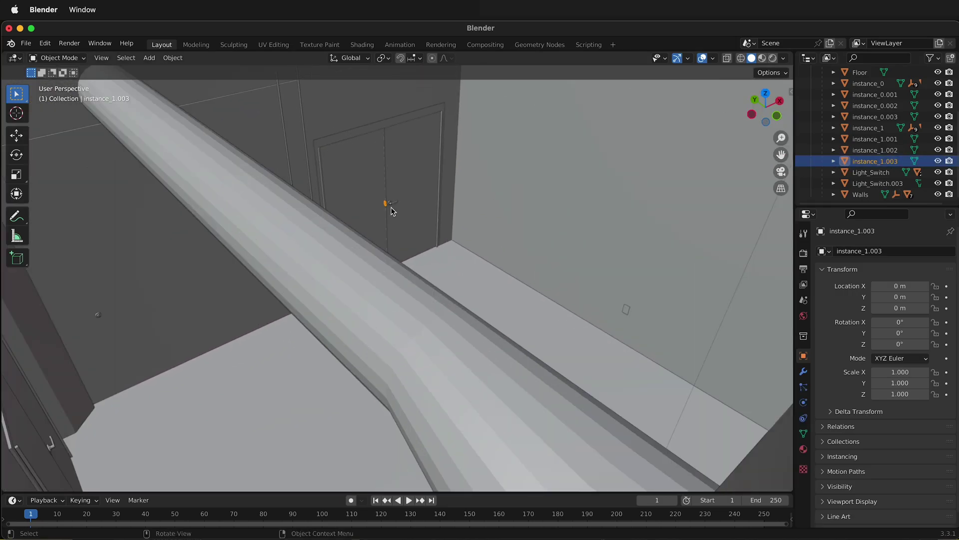
pyautogui.scroll(3, 389, 208)
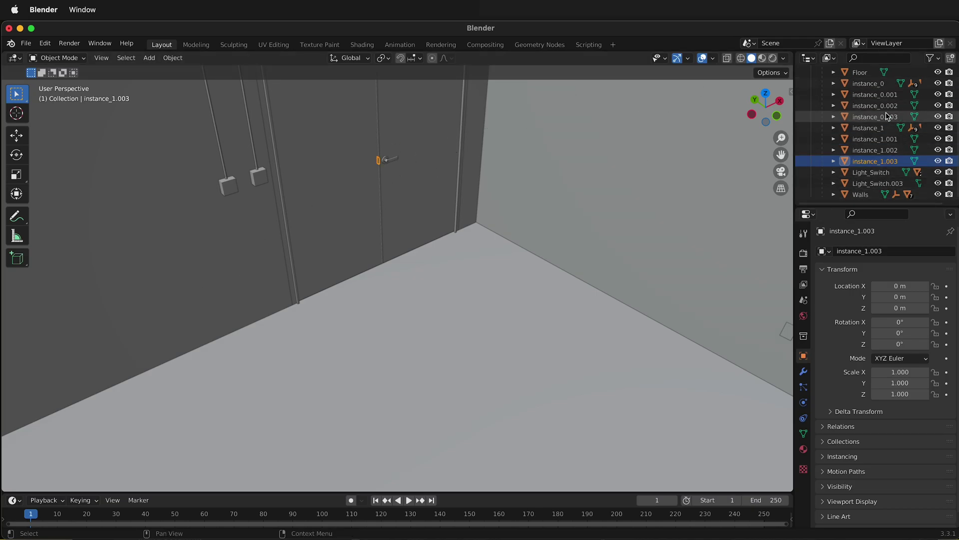
pyautogui.scroll(1, 887, 127)
pyautogui.scroll(1, 886, 128)
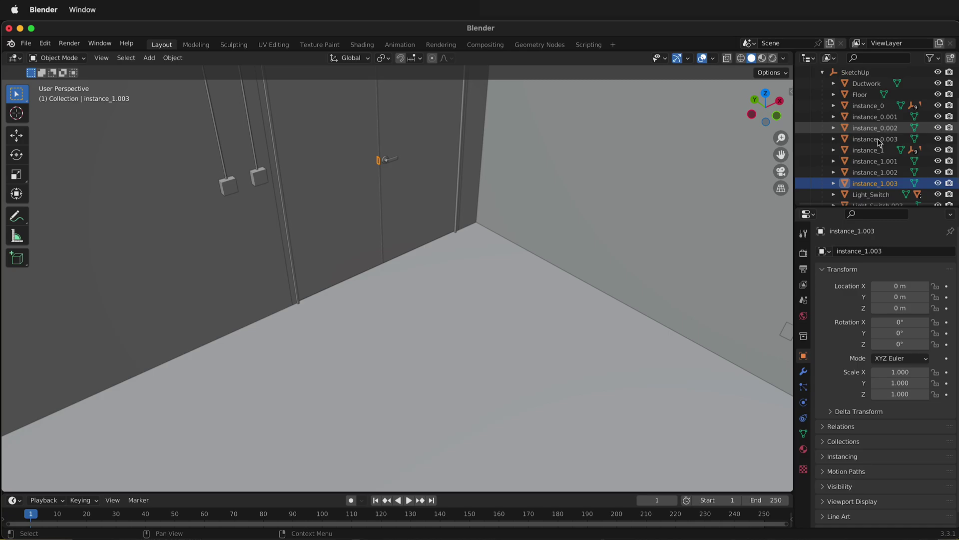
pyautogui.click(846, 108)
pyautogui.click(834, 105)
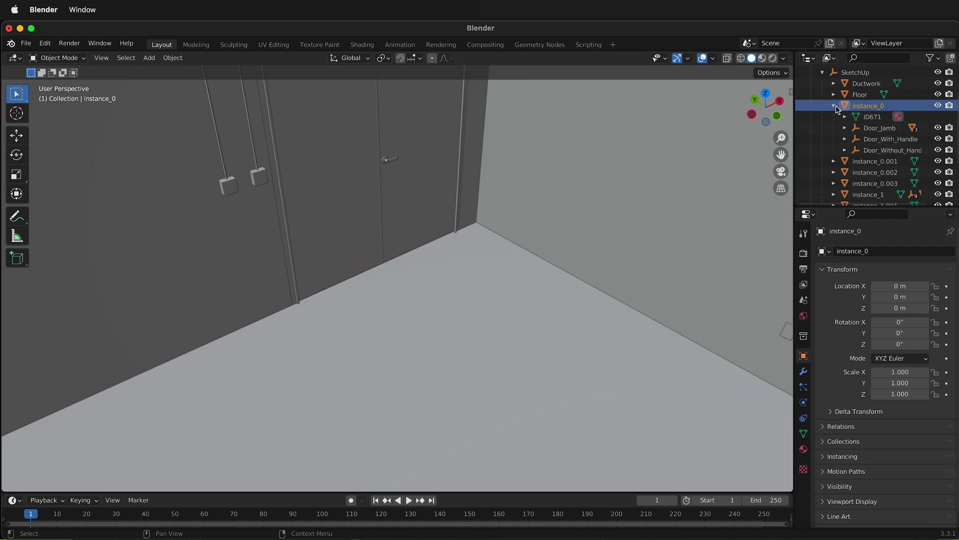
pyautogui.click(833, 106)
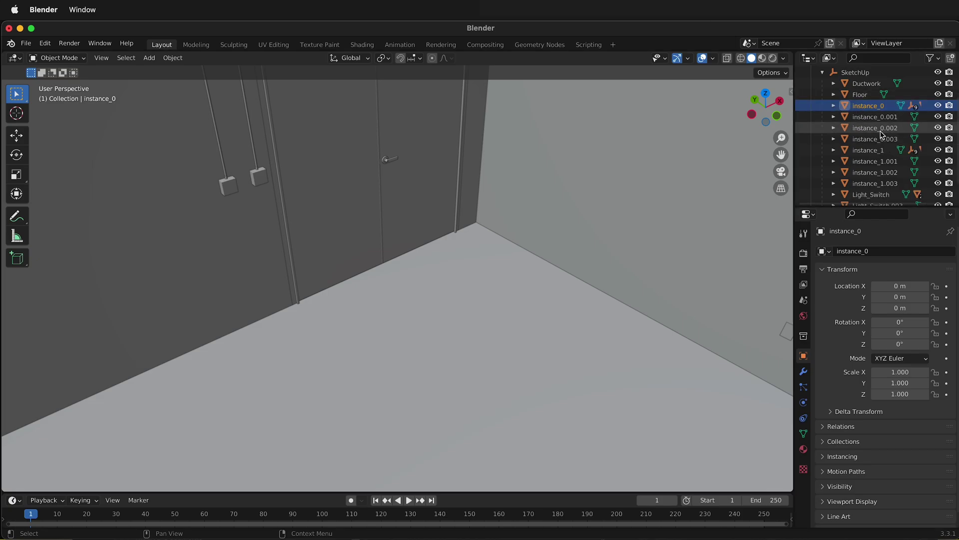
pyautogui.click(850, 118)
pyautogui.keyDown('shift'); pyautogui.click(846, 142); pyautogui.keyUp('shift')
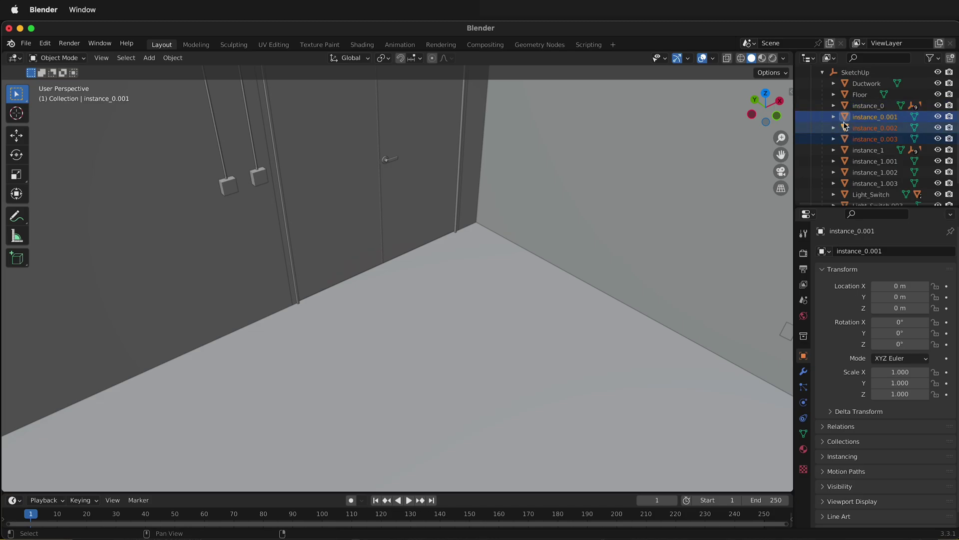
pyautogui.moveTo(846, 118); pyautogui.dragTo(846, 107)
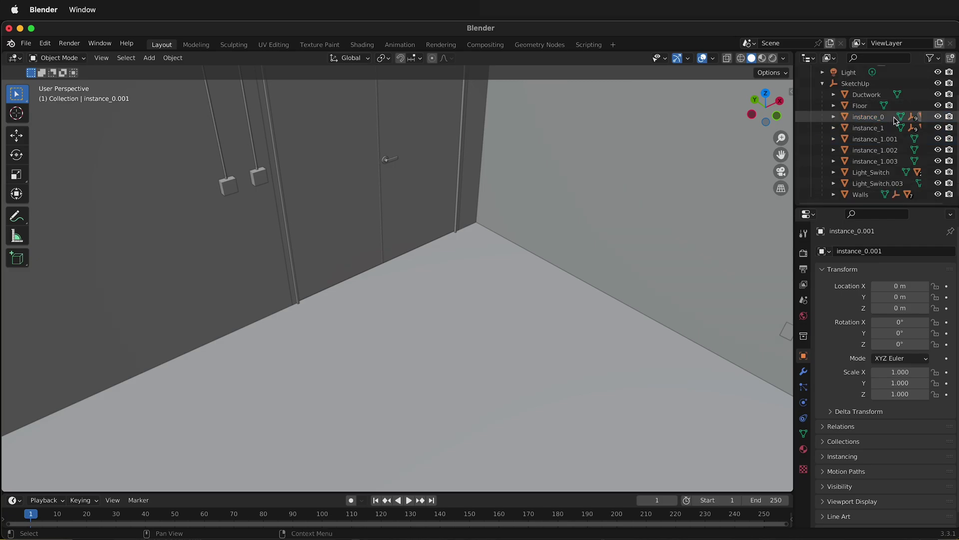
# - Parent instance_1.001 through instance_1.003 under instance_1
pyautogui.click(847, 160)
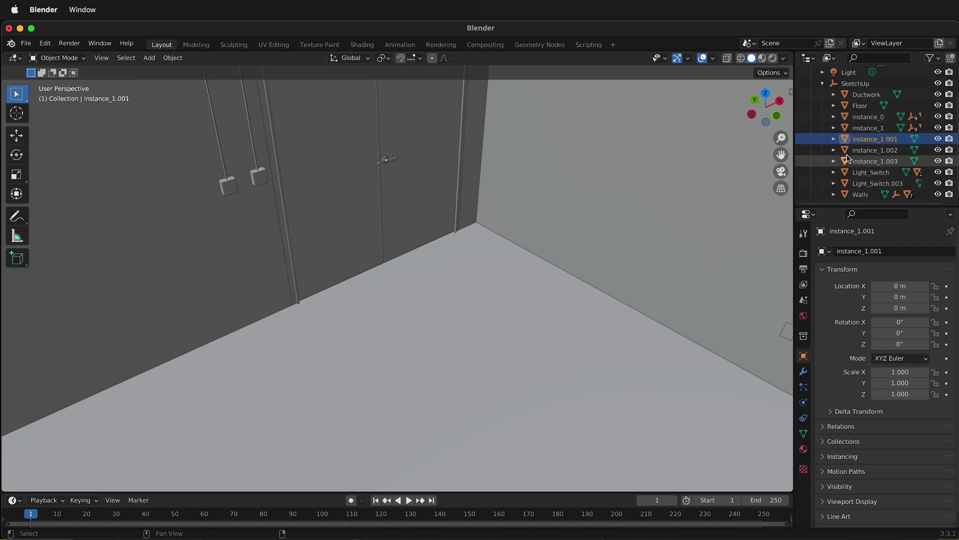
pyautogui.keyDown('shift'); pyautogui.click(849, 141); pyautogui.keyUp('shift')
pyautogui.moveTo(849, 142); pyautogui.dragTo(846, 128)
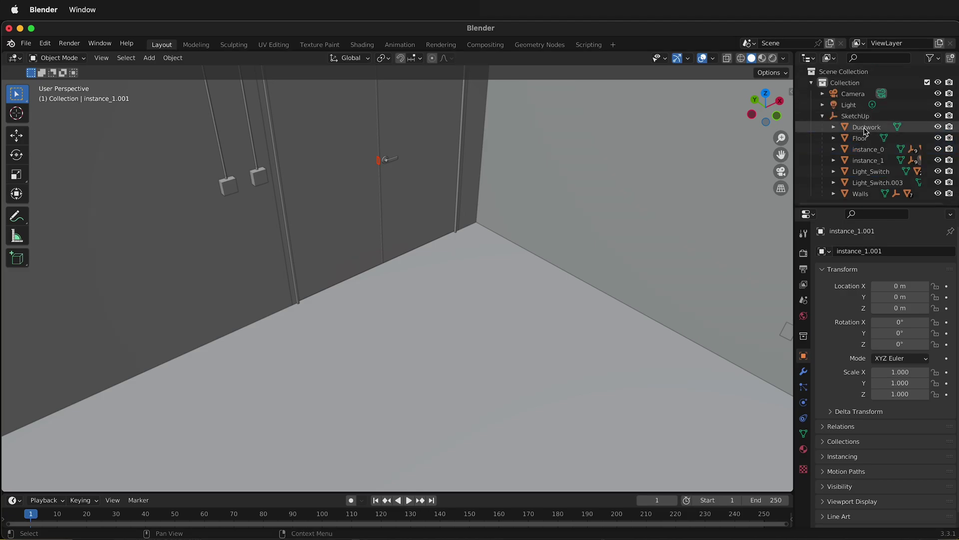
# - Rename instance_0 to 'Door 1' and instance_1 to 'Door 2' in the Outliner
pyautogui.click(868, 150)
pyautogui.doubleClick(868, 149)
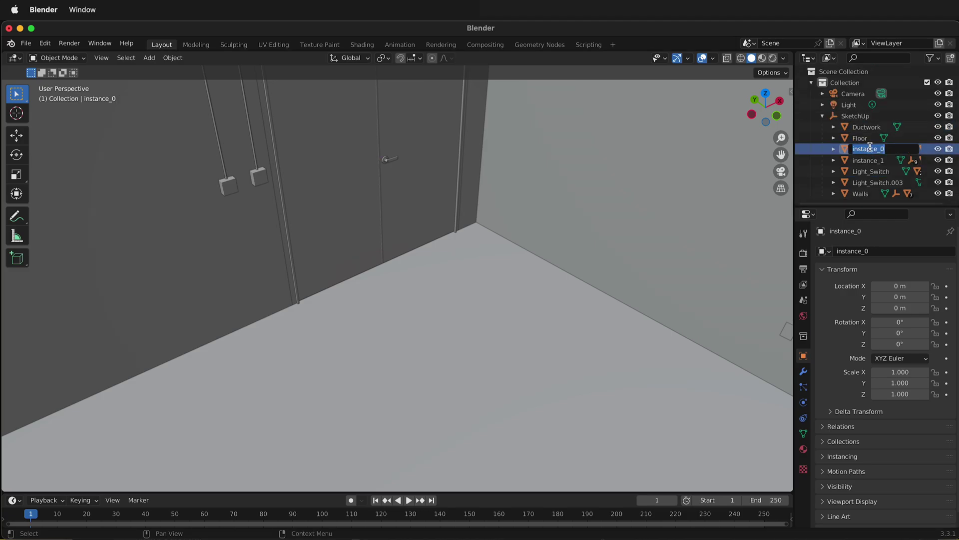
pyautogui.write('Door ')
pyautogui.write('1')
pyautogui.press('Return')
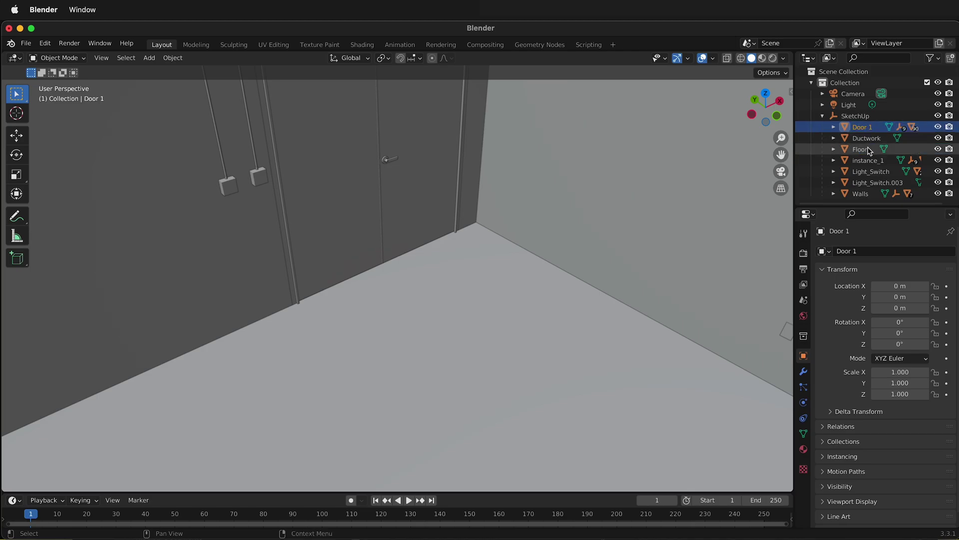
pyautogui.click(870, 159)
pyautogui.doubleClick(870, 159)
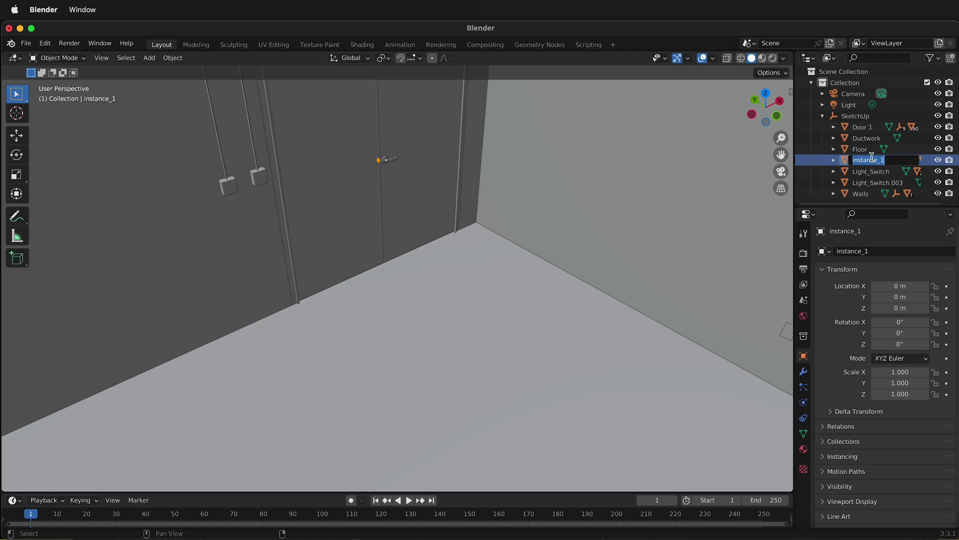
pyautogui.write('Door 2')
pyautogui.press('Return')
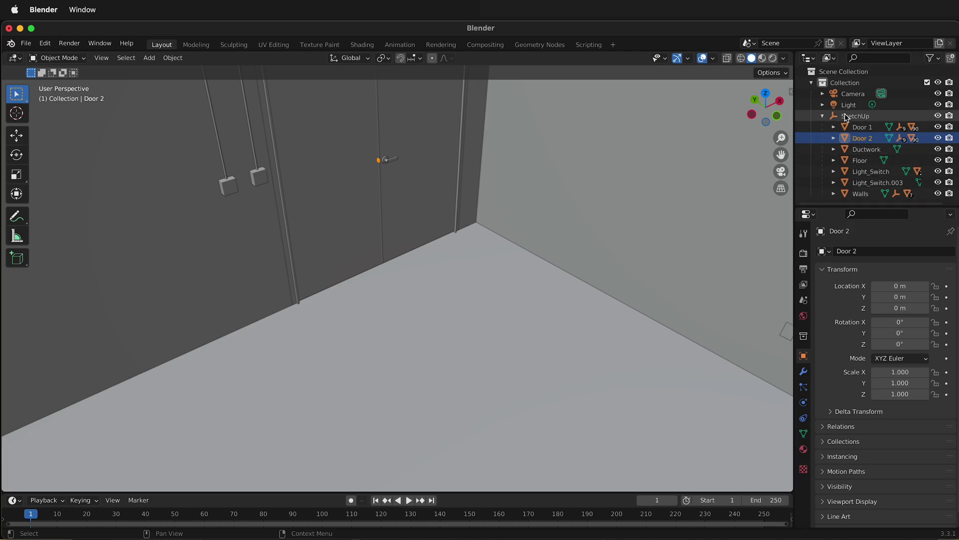
pyautogui.scroll(2, 516, 294)
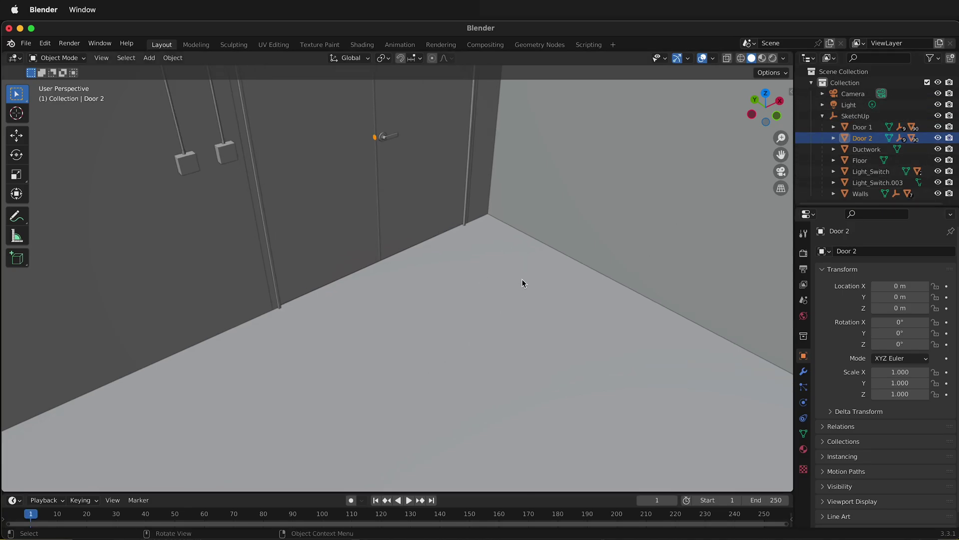
pyautogui.scroll(5, 522, 279)
pyautogui.scroll(-5, 523, 277)
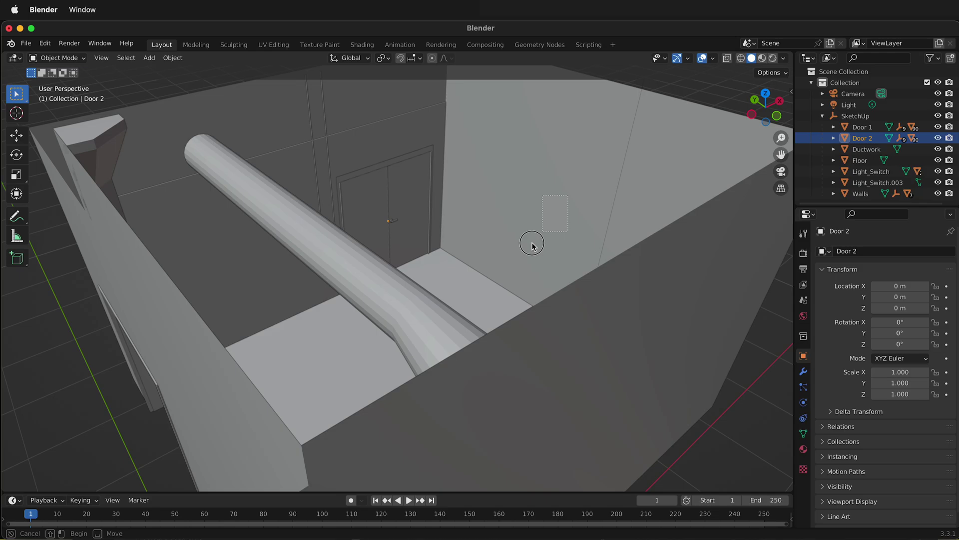
# - Select the Walls, orbit to see the whole room, then clear the selection
pyautogui.click(581, 252)
pyautogui.scroll(-3, 588, 259)
pyautogui.click(595, 268)
pyautogui.moveTo(595, 267); pyautogui.dragTo(617, 154, button='middle')
pyautogui.click(613, 154)
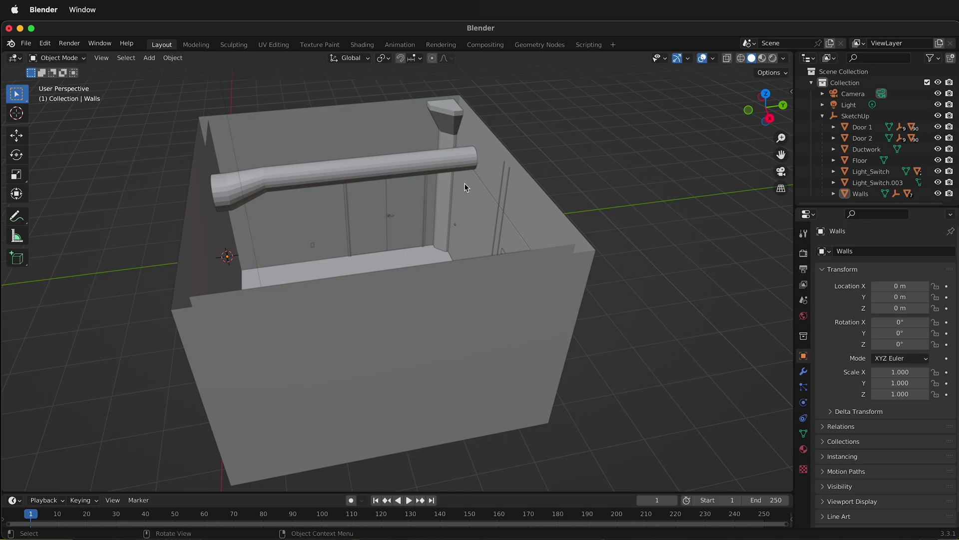
# - Select and frame the Ductwork object, then apply Shade Smooth to it
pyautogui.click(393, 172)
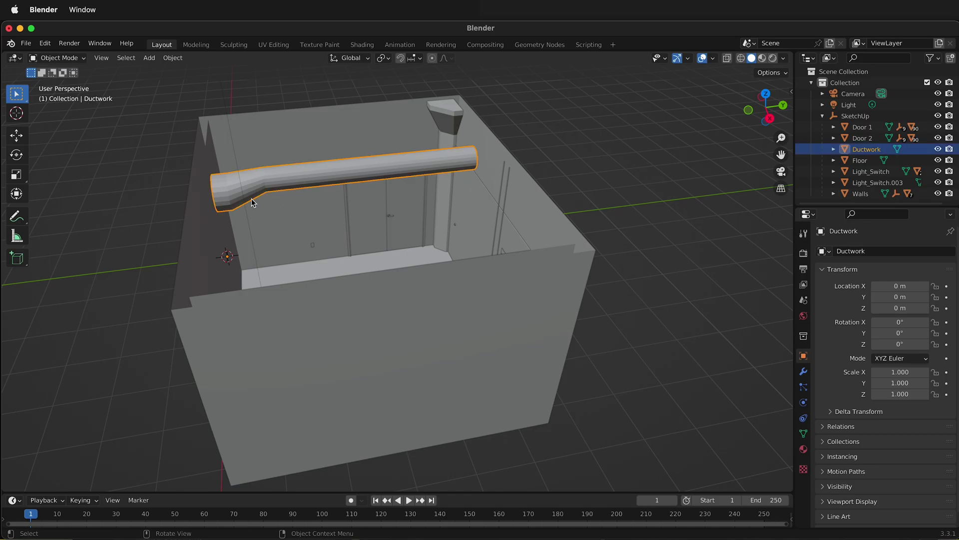
pyautogui.scroll(1, 285, 139)
pyautogui.scroll(1, 304, 131)
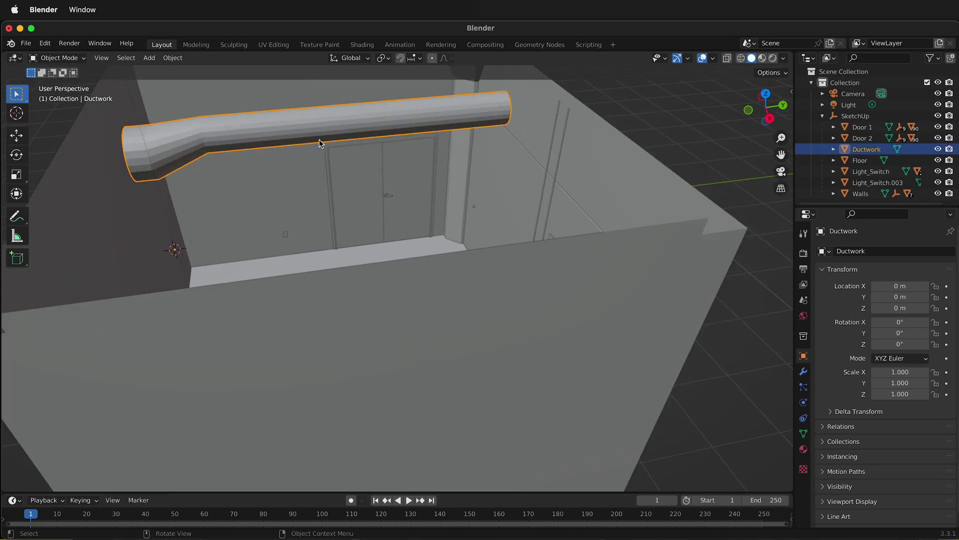
pyautogui.press('KP_Decimal')
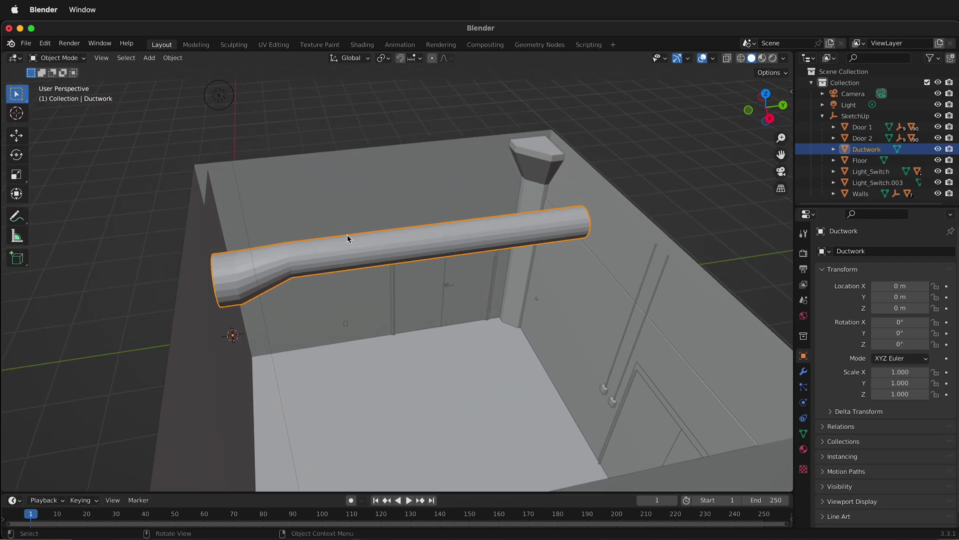
pyautogui.rightClick(341, 248)
pyautogui.click(316, 250)
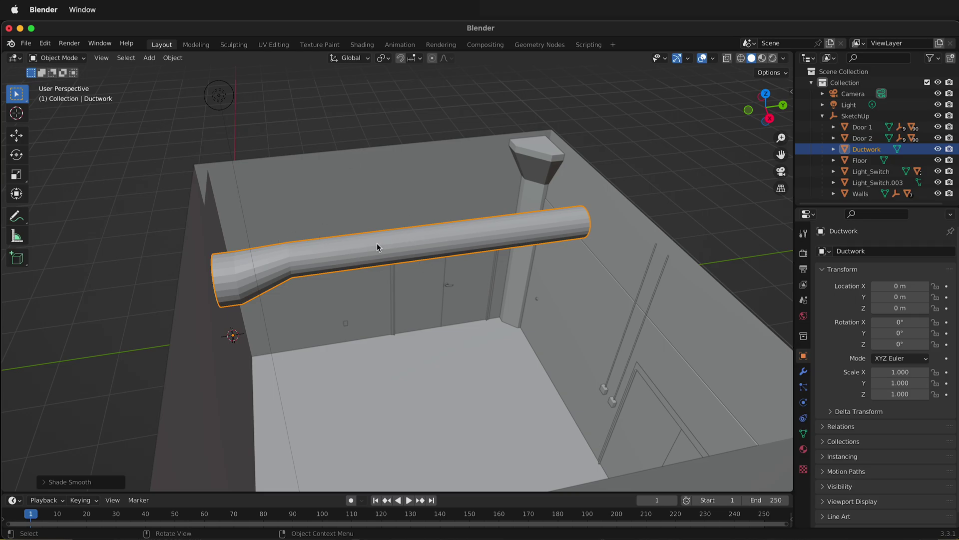
# - Select all Ductwork vertices in Edit Mode, merge By Distance (264 removed), return to Object Mode
pyautogui.press('Tab')
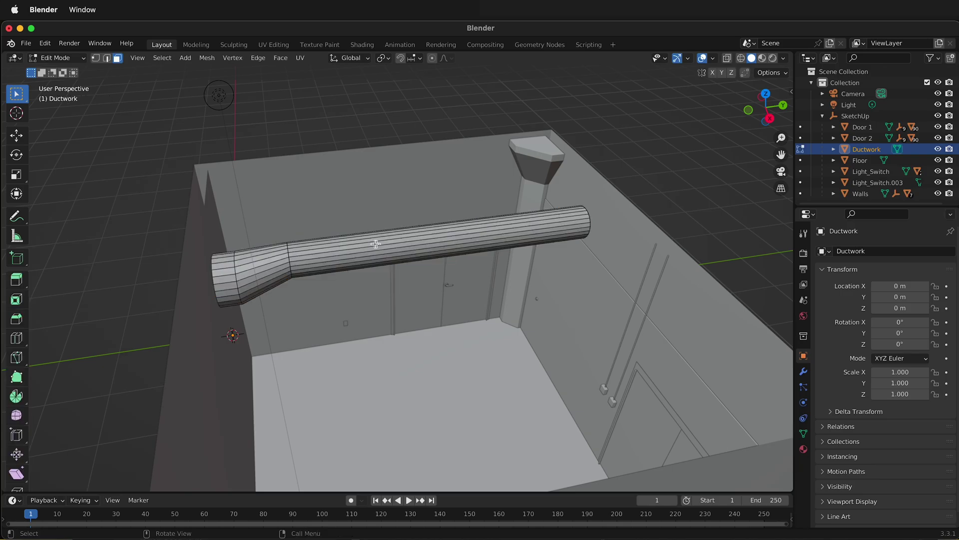
pyautogui.click(95, 59)
pyautogui.press('a')
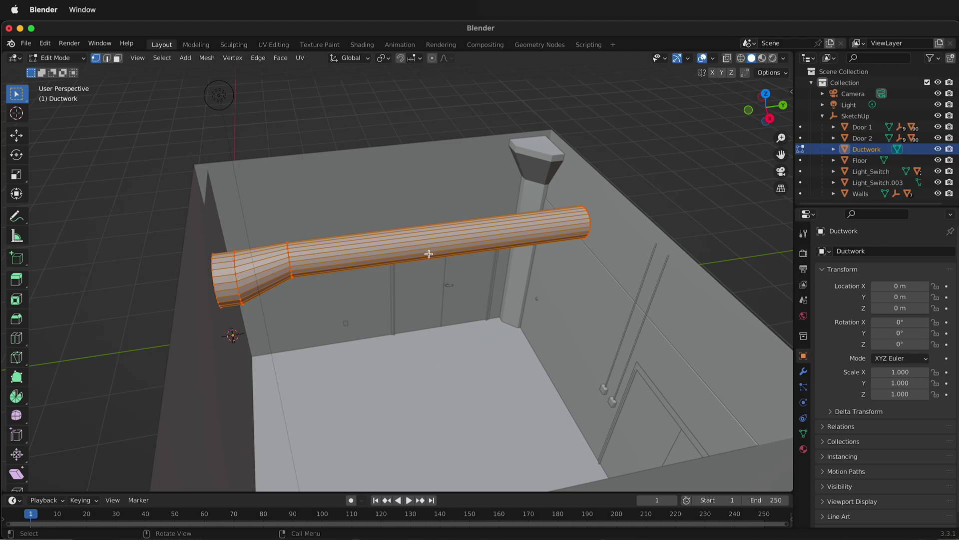
pyautogui.press('m')
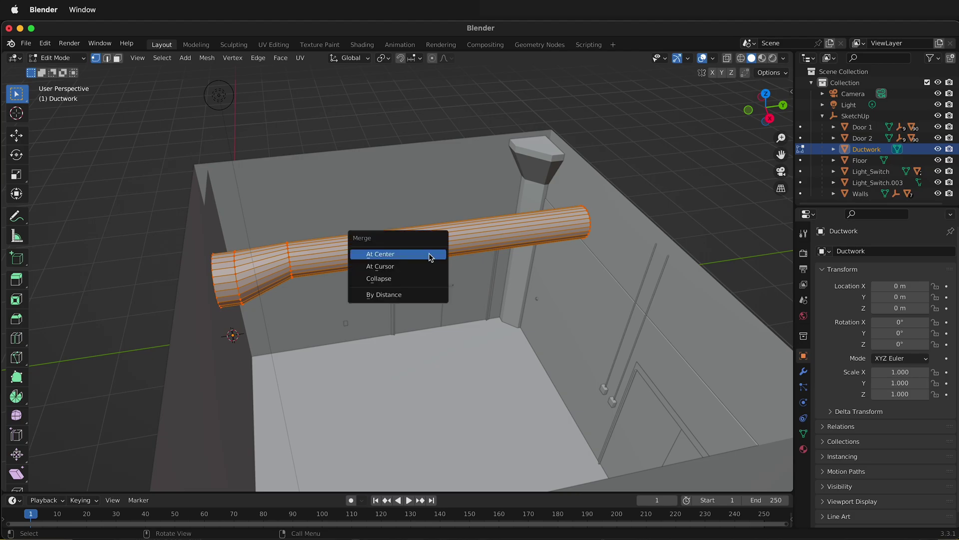
pyautogui.click(396, 294)
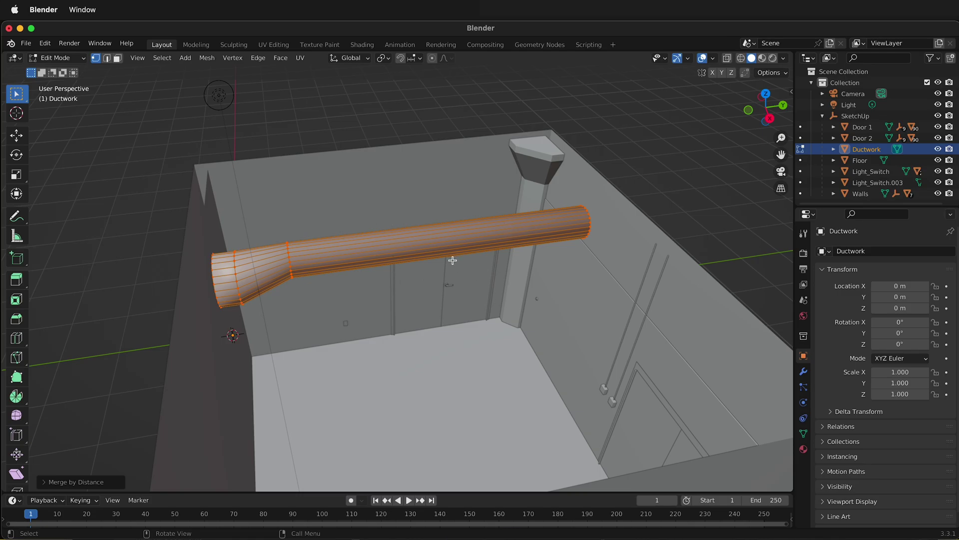
pyautogui.press('space')
pyautogui.press('space')
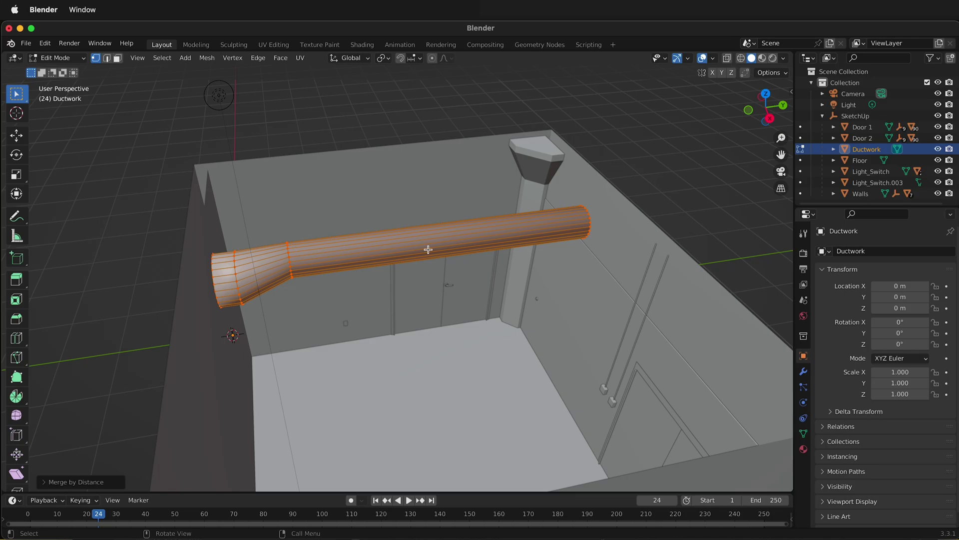
pyautogui.press('Tab')
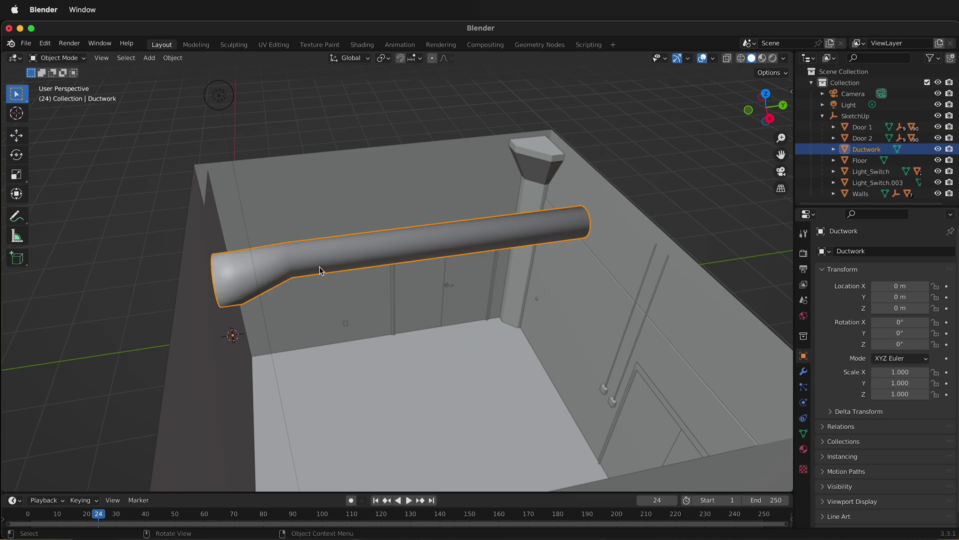
# - Try Shade Flat on the duct, then reapply Shade Smooth to the cleaned mesh
pyautogui.rightClick(276, 270)
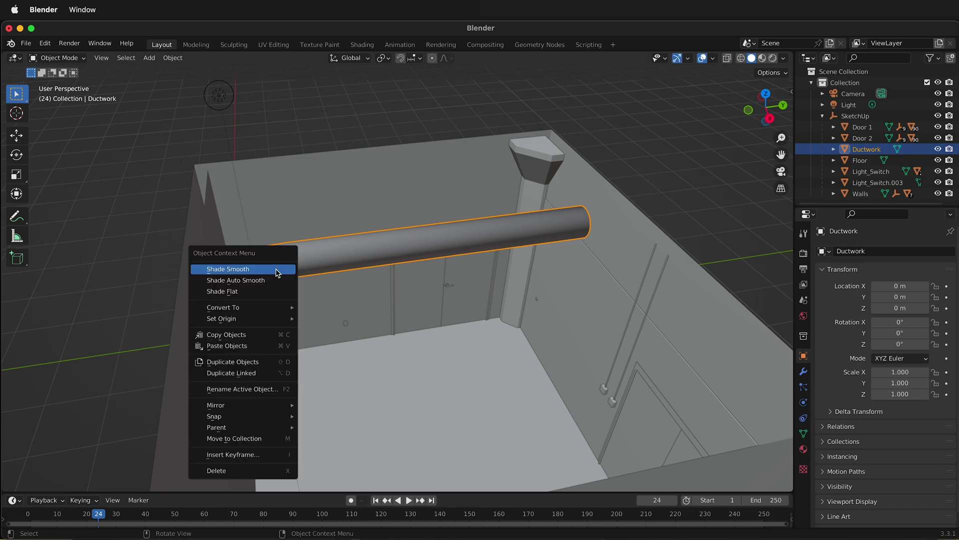
pyautogui.click(248, 296)
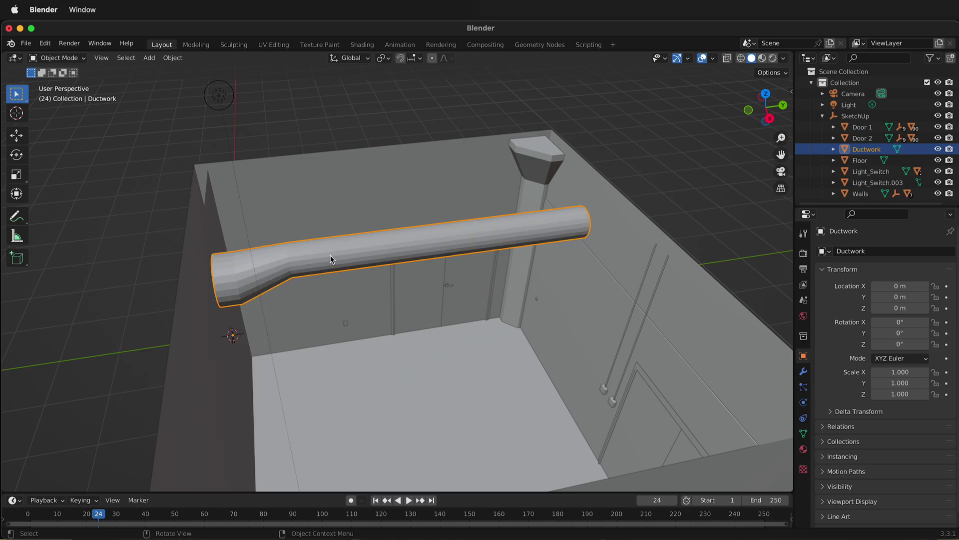
pyautogui.scroll(1, 330, 259)
pyautogui.scroll(2, 331, 258)
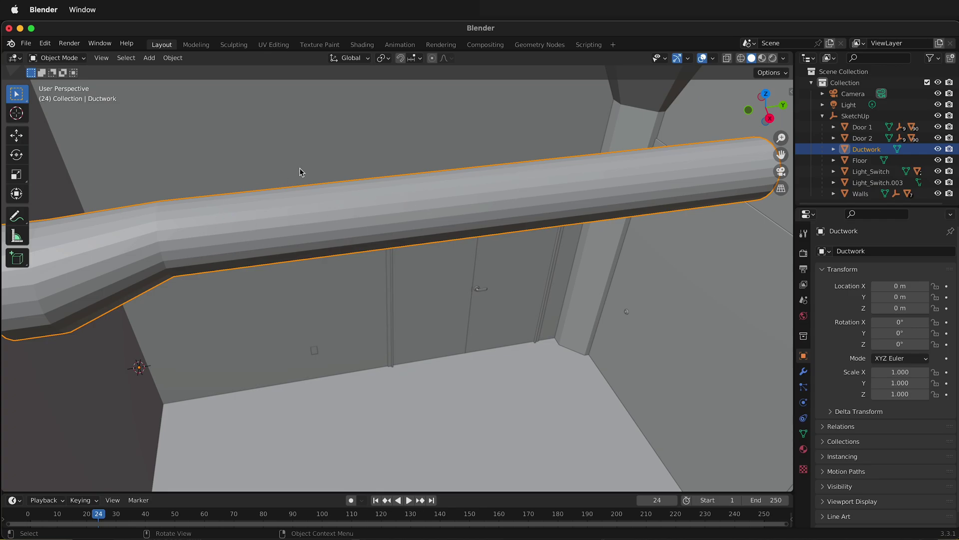
pyautogui.rightClick(319, 231)
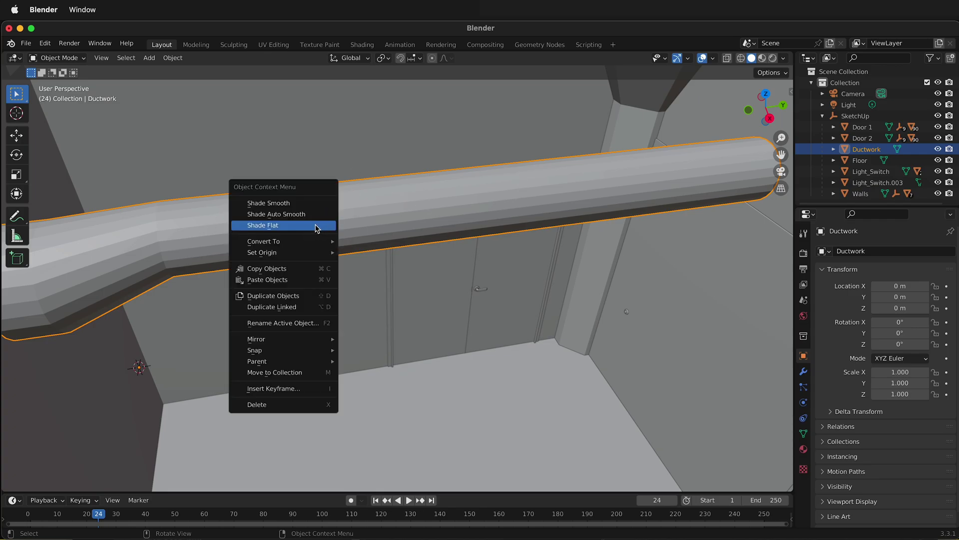
pyautogui.click(303, 204)
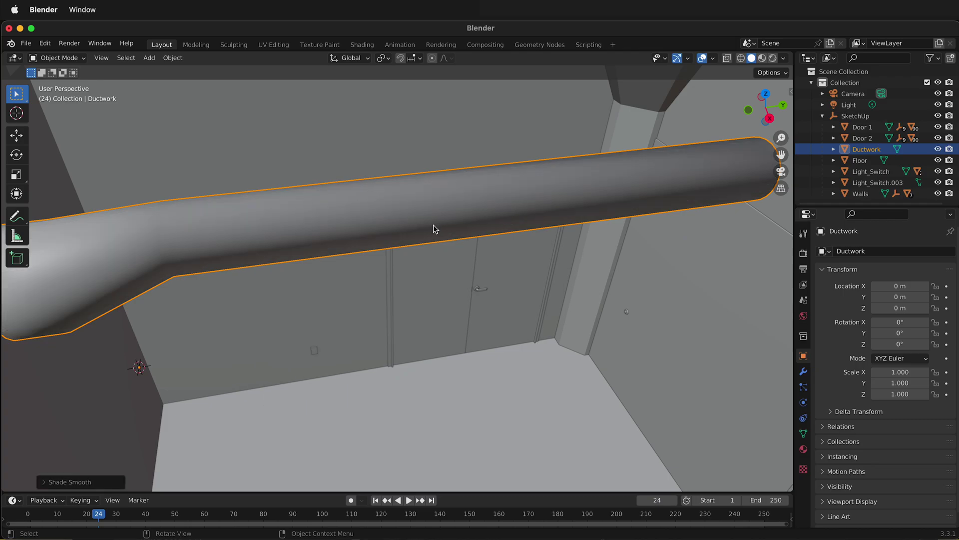
pyautogui.scroll(3, 435, 228)
pyautogui.scroll(-5, 437, 222)
pyautogui.scroll(-4, 436, 222)
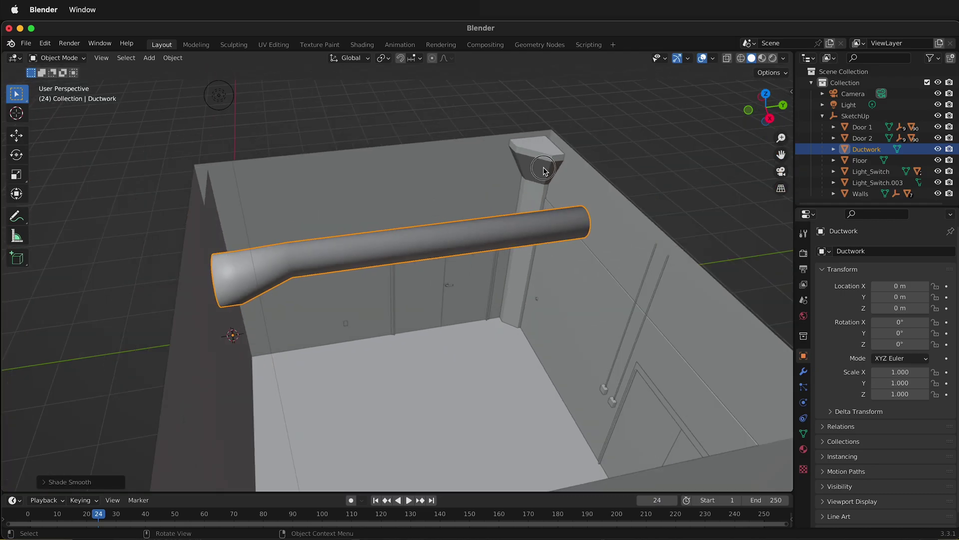
# - Select all of the Pillar's geometry in Edit Mode and merge 40 vertices By Distance
pyautogui.click(550, 169)
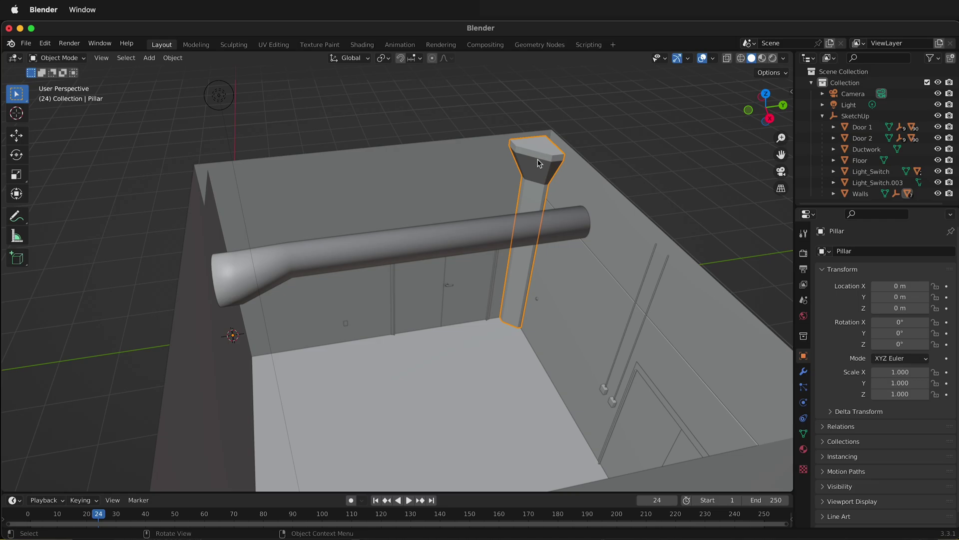
pyautogui.press('Tab')
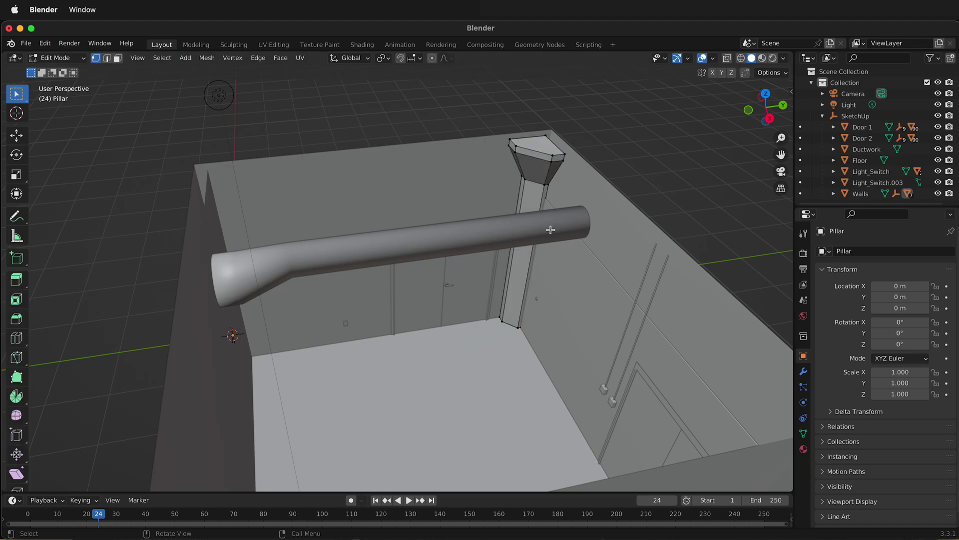
pyautogui.press('a')
pyautogui.press('m')
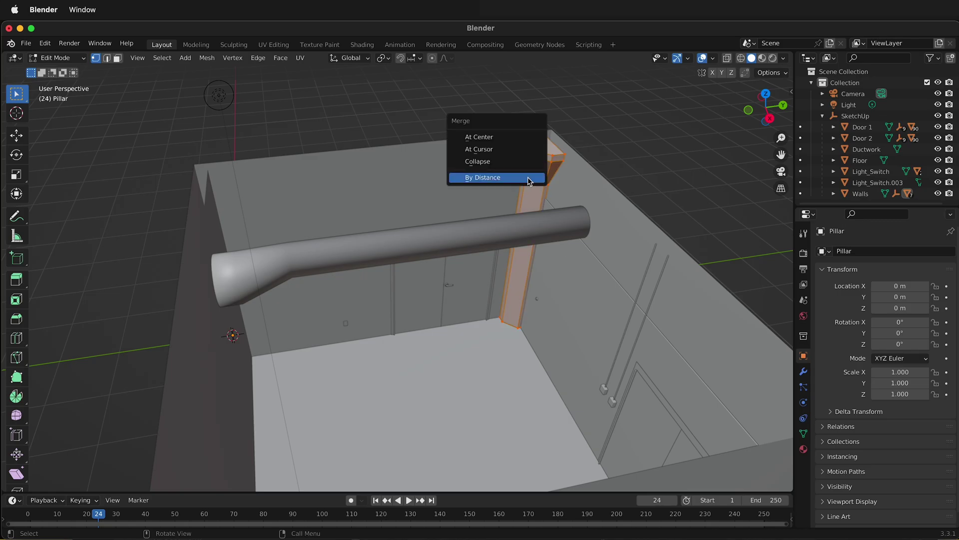
pyautogui.click(528, 181)
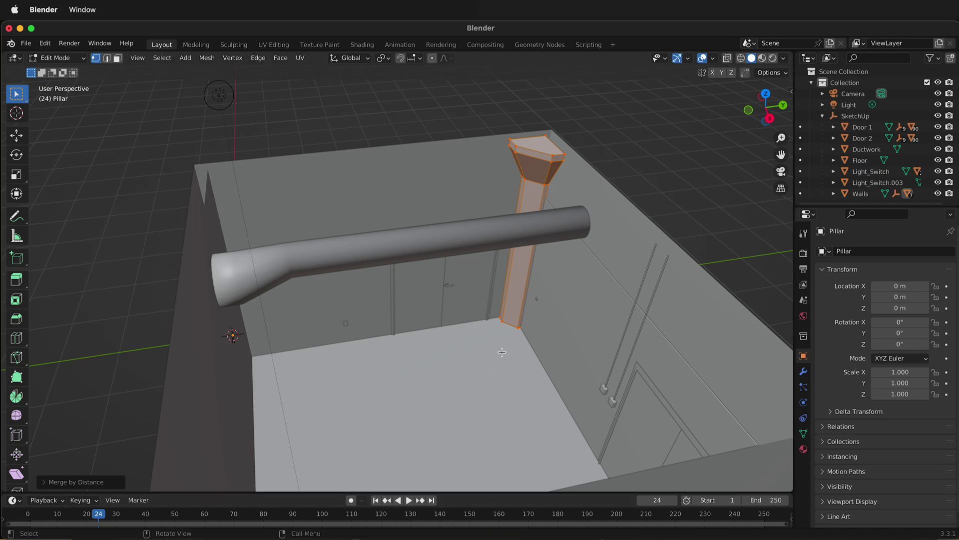
pyautogui.scroll(-2, 594, 286)
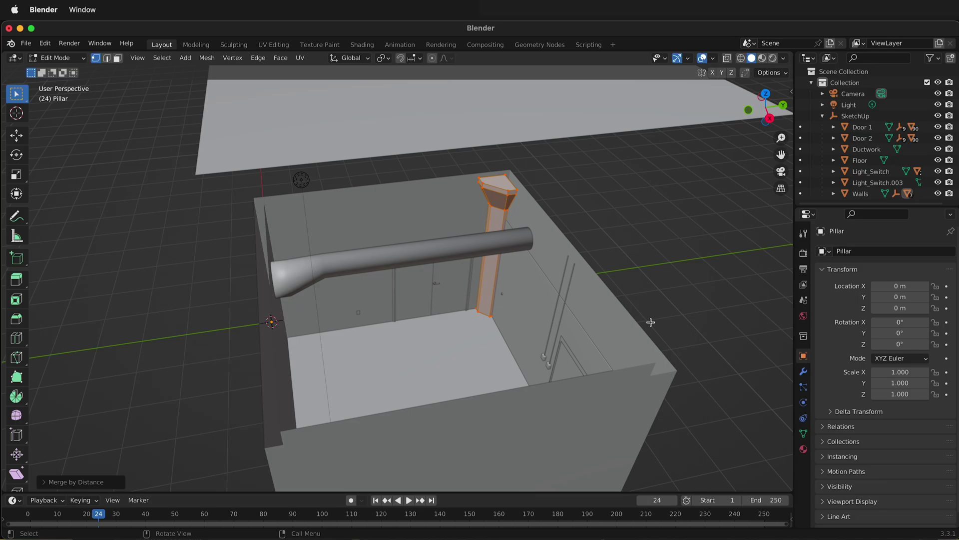
pyautogui.moveTo(651, 321)
pyautogui.mouseDown(button='middle')
pyautogui.moveTo(555, 313)
pyautogui.moveTo(540, 274)
pyautogui.mouseUp(button='middle')
pyautogui.scroll(3, 486, 261)
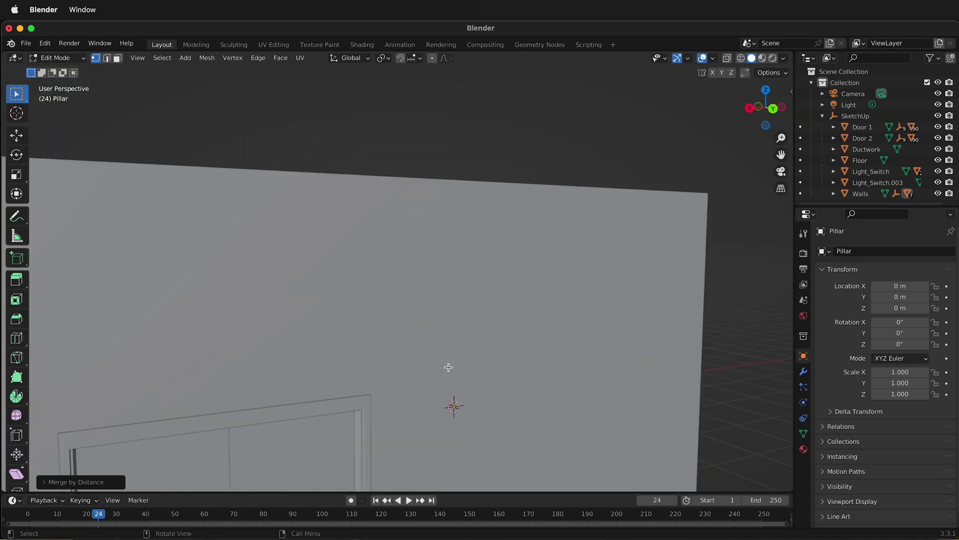
pyautogui.scroll(-5, 449, 366)
# - Stop animation playback, exit the Pillar's Edit Mode, and select the Walls object
pyautogui.press('space')
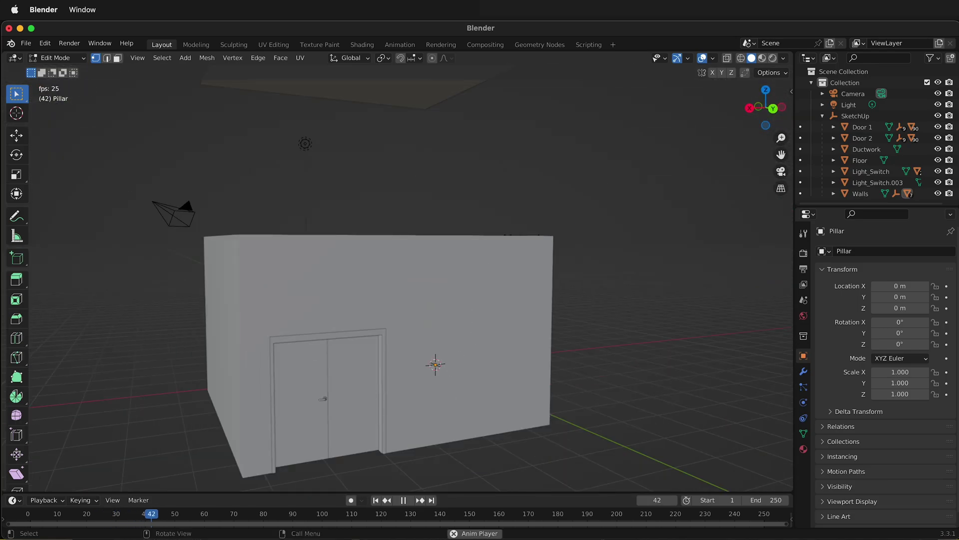
pyautogui.press('space')
pyautogui.press('Tab')
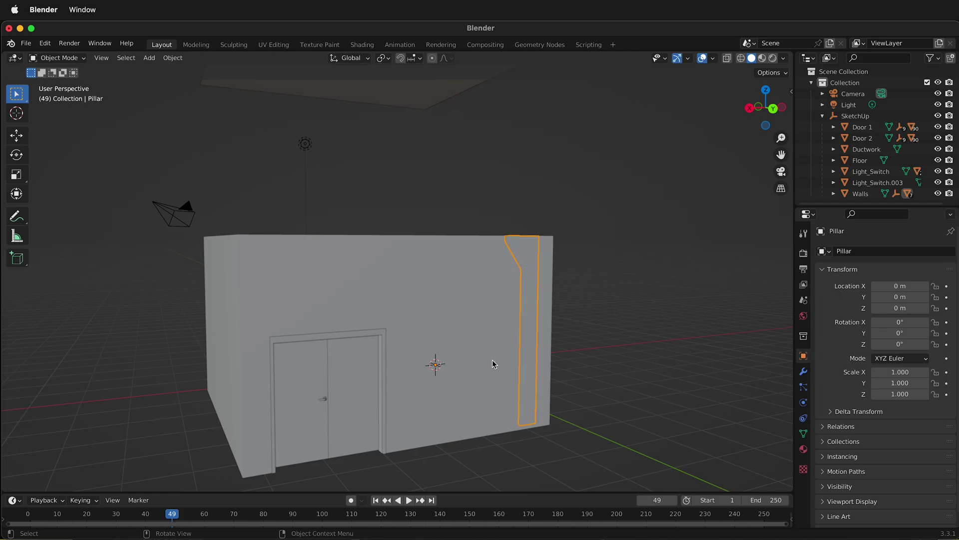
pyautogui.click(488, 273)
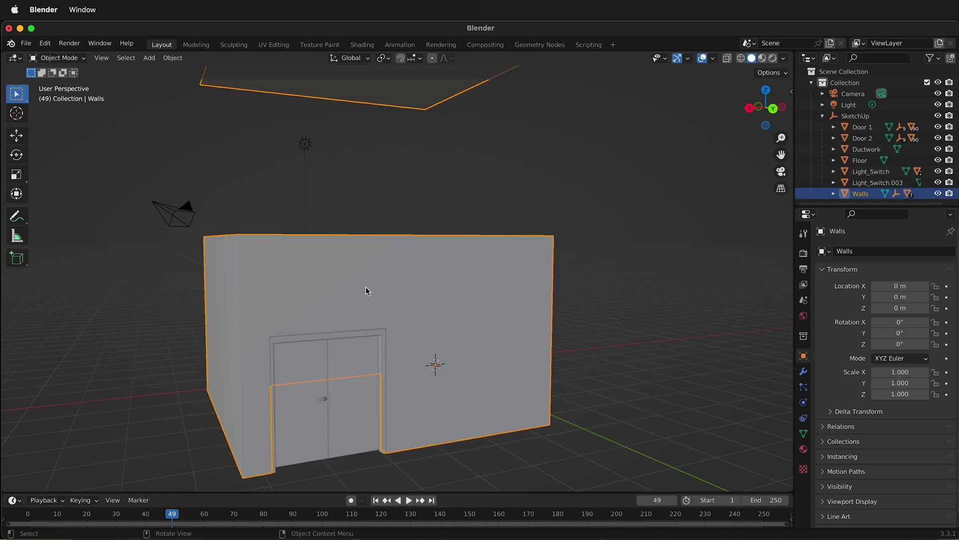
# - Select all Walls geometry in Edit Mode and merge 60 duplicate vertices By Distance
pyautogui.press('Tab')
pyautogui.press('a')
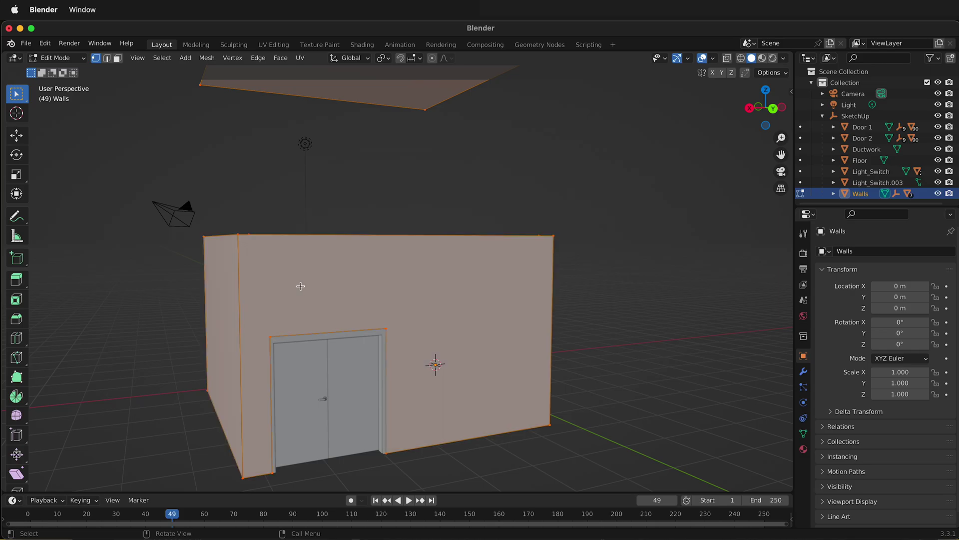
pyautogui.press('m')
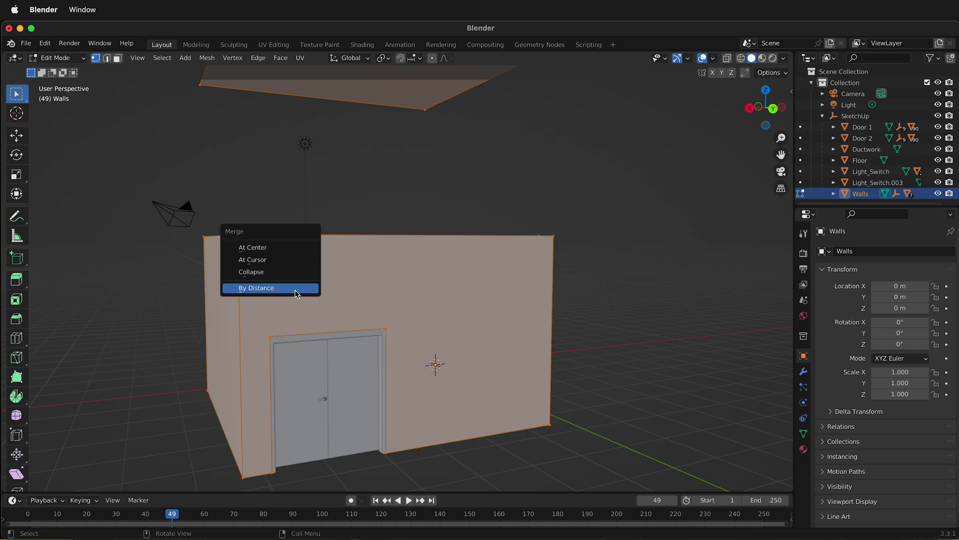
pyautogui.click(293, 288)
pyautogui.moveTo(386, 289); pyautogui.dragTo(498, 342, button='middle')
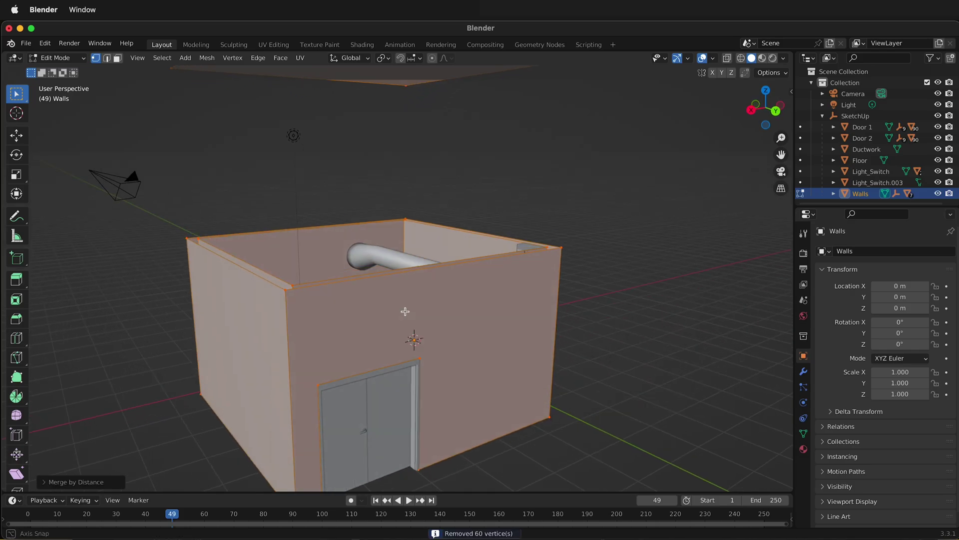
pyautogui.scroll(-4, 508, 272)
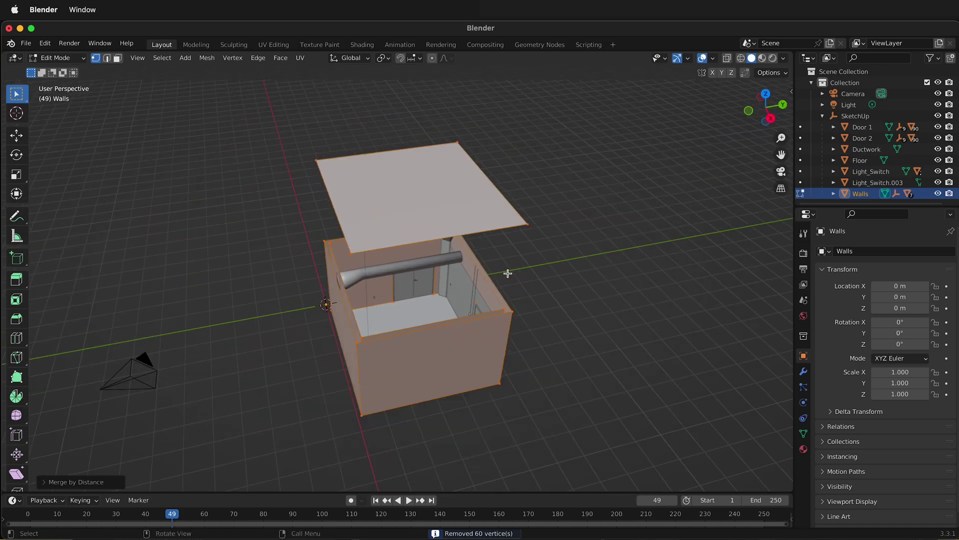
pyautogui.scroll(4, 507, 272)
pyautogui.moveTo(504, 317); pyautogui.dragTo(543, 303, button='middle')
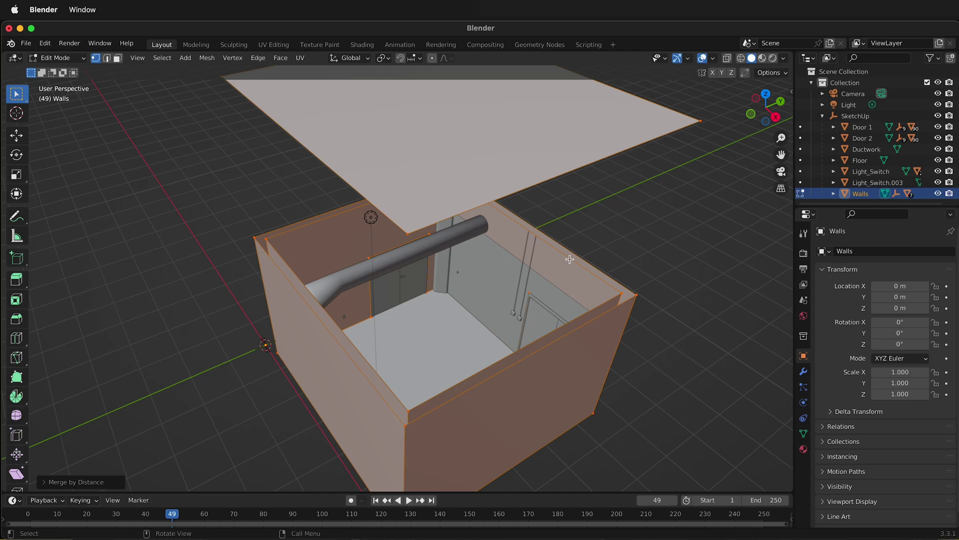
pyautogui.scroll(-1, 563, 273)
pyautogui.scroll(3, 563, 275)
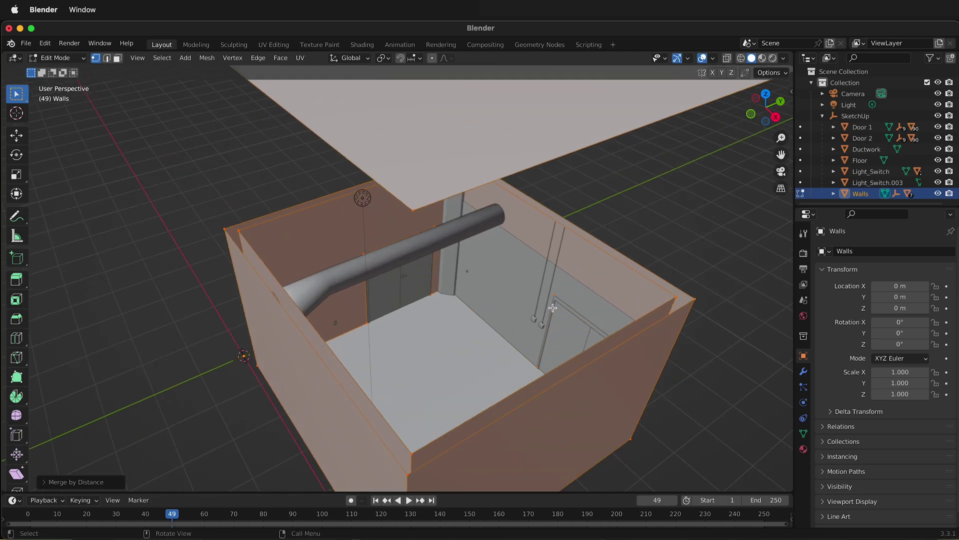
pyautogui.scroll(2, 613, 246)
pyautogui.scroll(1, 531, 235)
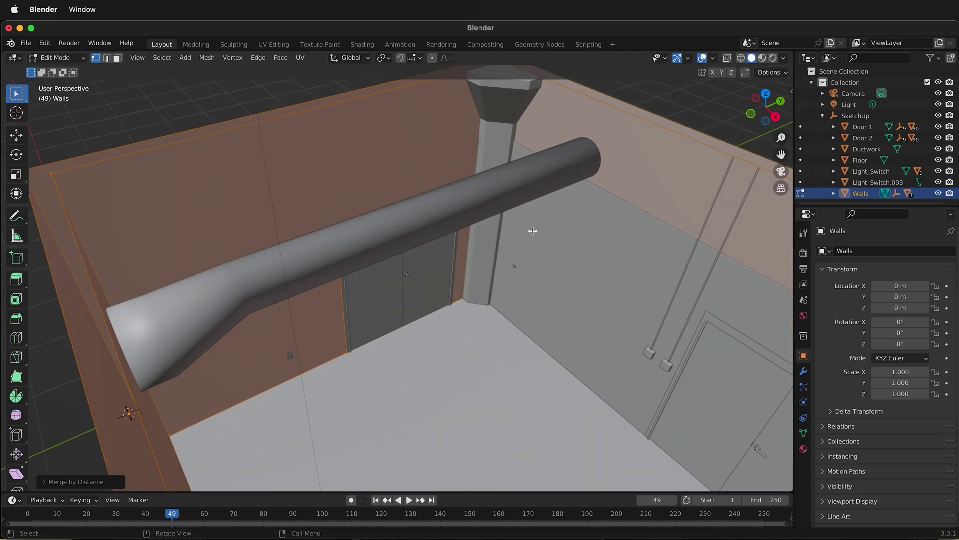
pyautogui.press('space')
pyautogui.hotkey('alt', 'a')
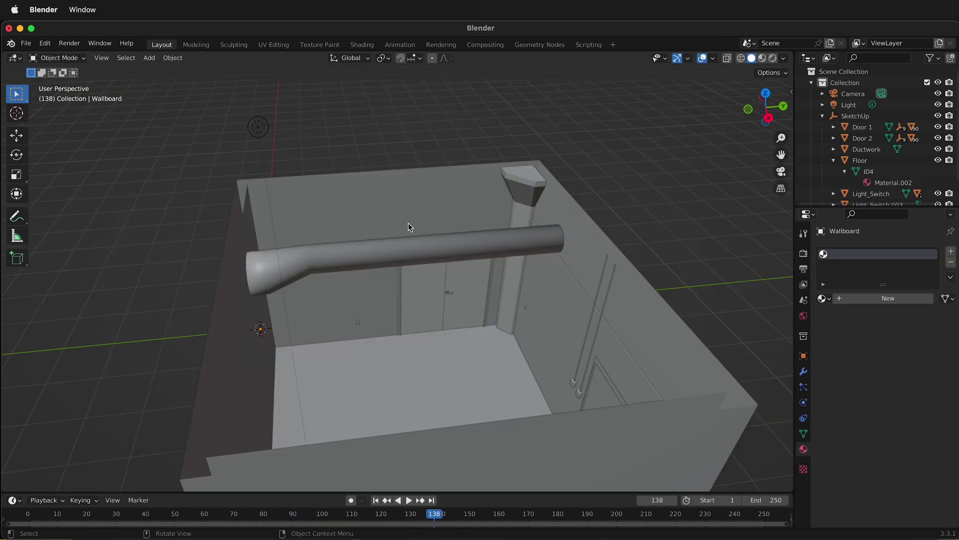
# - Orbit the viewport to view the room interior with the duct and pillar
pyautogui.moveTo(408, 223)
pyautogui.mouseDown(button='middle')
pyautogui.moveTo(461, 258)
pyautogui.moveTo(466, 239)
pyautogui.moveTo(412, 215)
pyautogui.moveTo(370, 249)
pyautogui.mouseUp(button='middle')
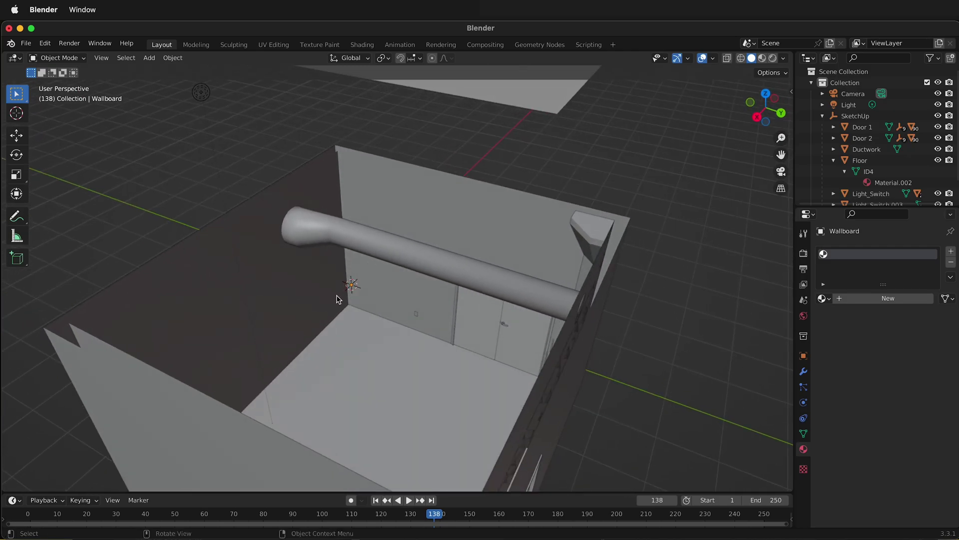